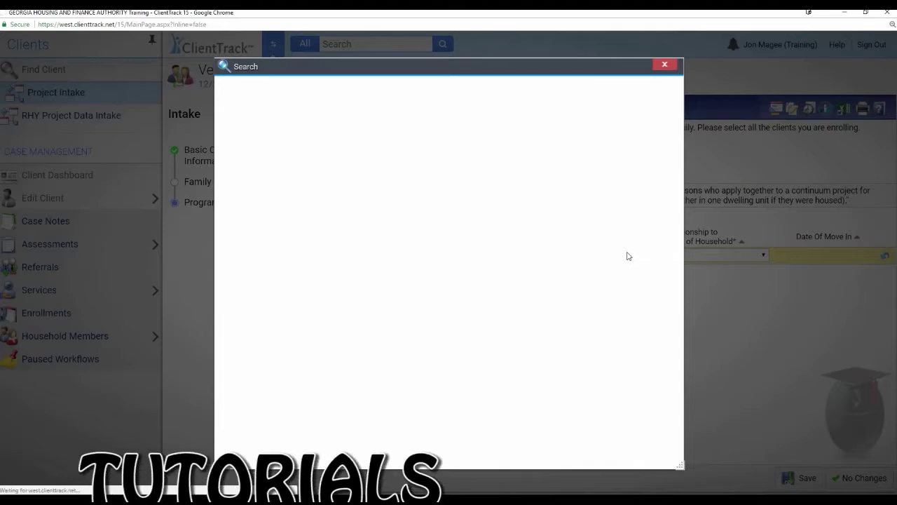
- Search for the case managers of My Training Organization with the name criterion left blank
key("BackSpace")
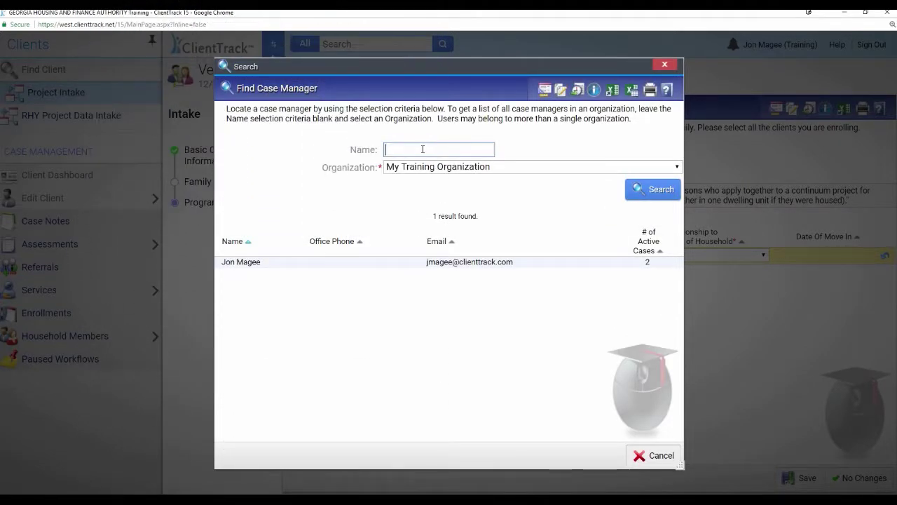
left_click(637, 199)
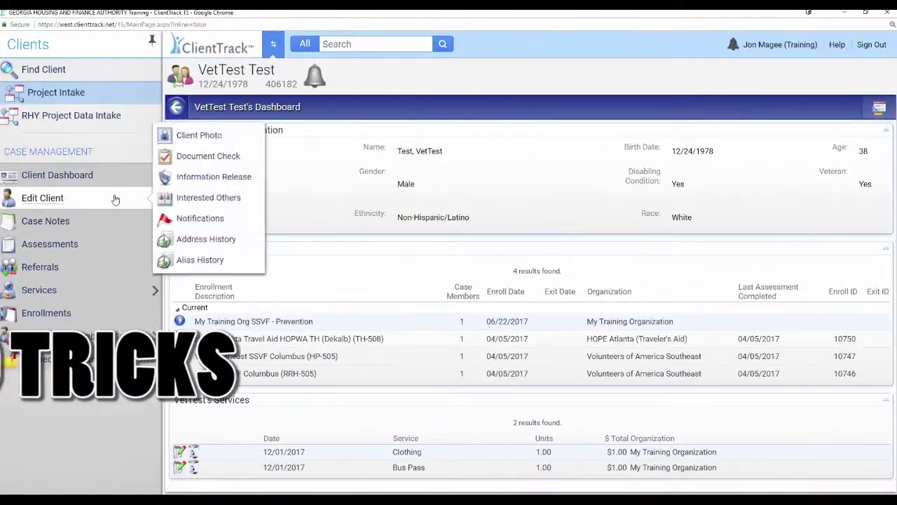
- Switch to the Home workspace, look at the active case assignments, and return to the workspace selection
left_click(273, 45)
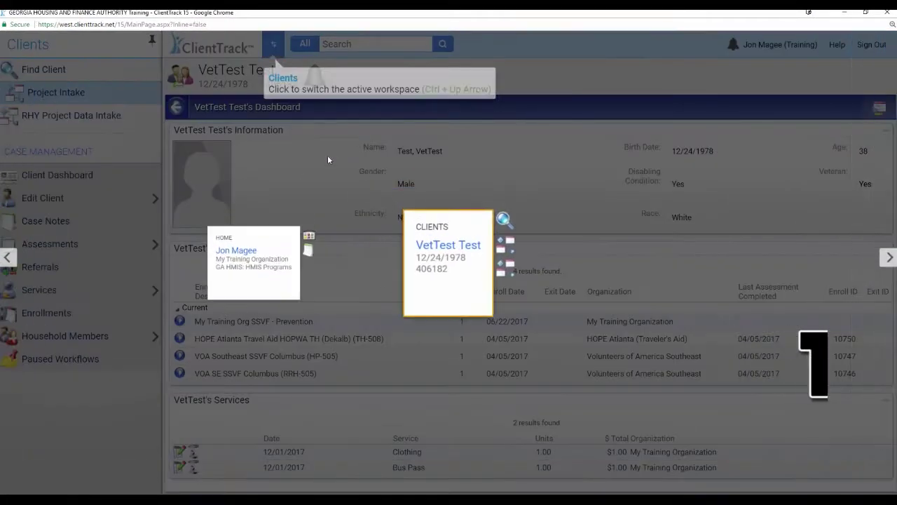
left_click(256, 261)
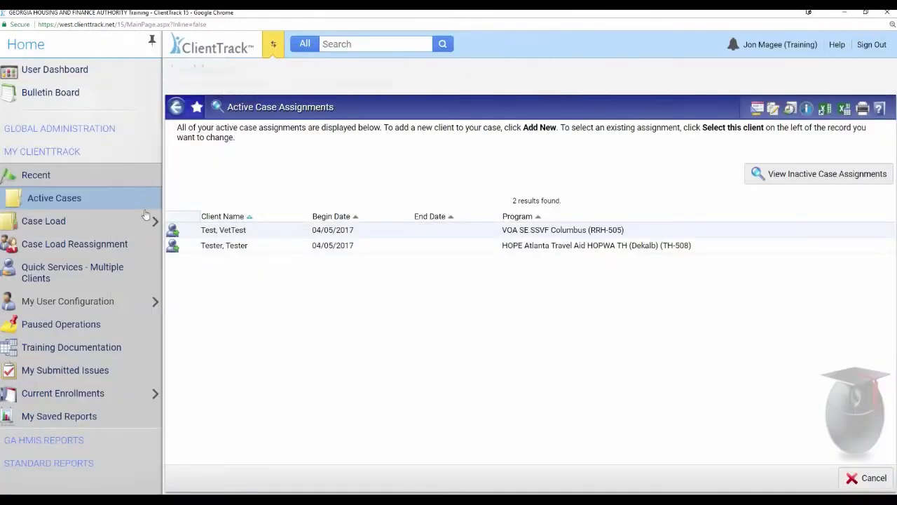
left_click(98, 200)
left_click(273, 45)
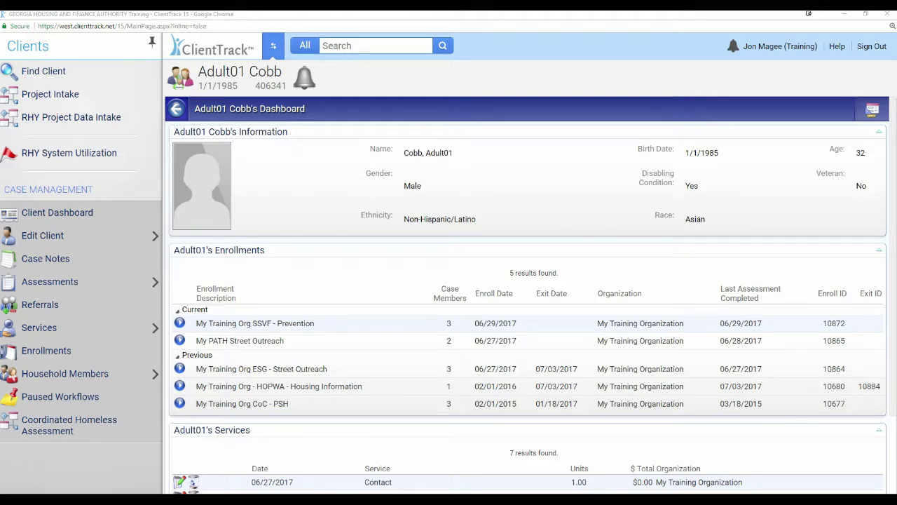
- Examine the current SSVF - Prevention enrollment and the exit date and available actions of the previous ESG - Street Outreach enrollment
left_click(181, 324)
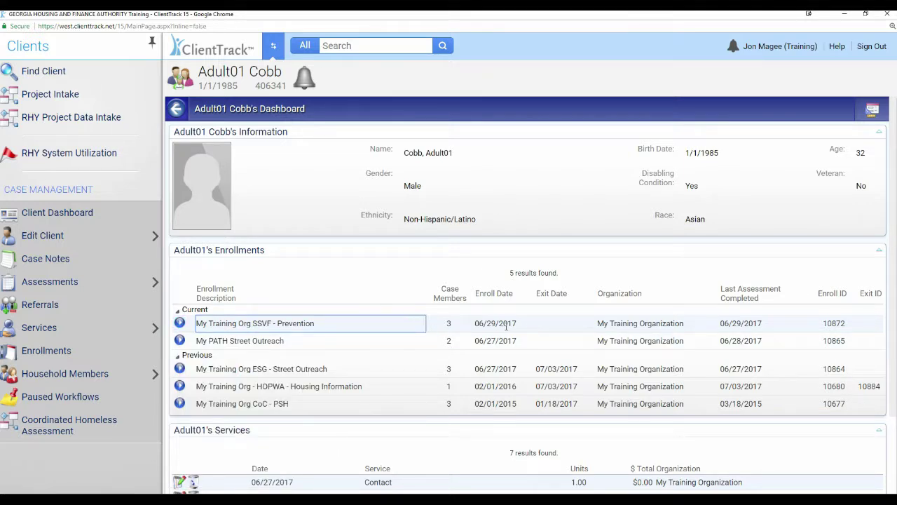
left_click_drag(537, 368, 576, 369)
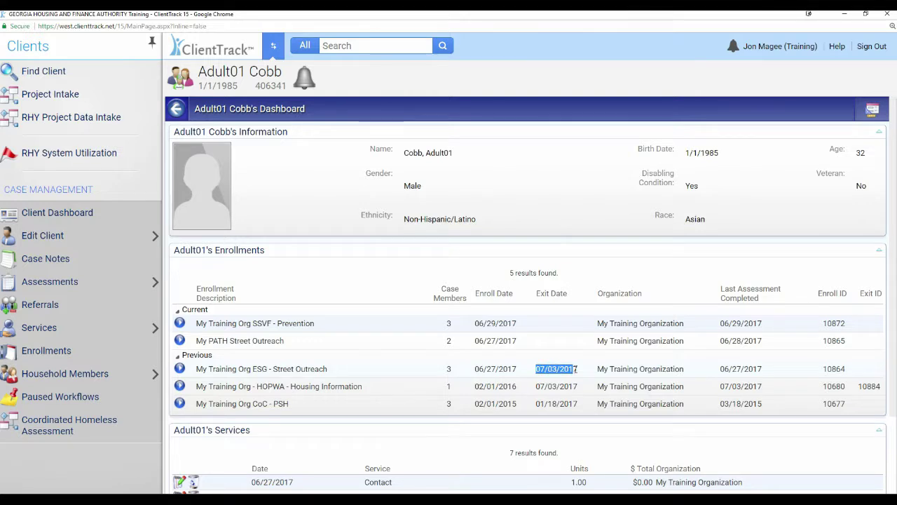
left_click(179, 369)
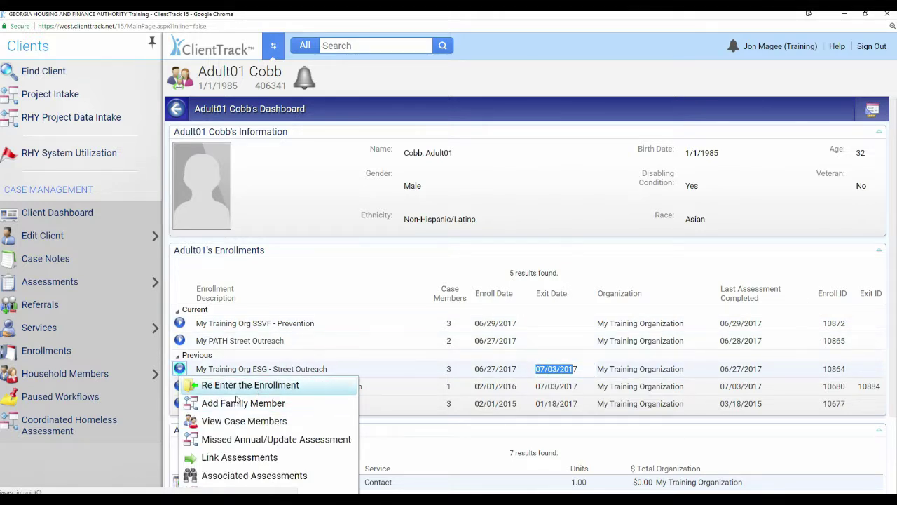
- Start the Edit Enrollment Workflow for the SSVF - Prevention enrollment and save the client's race as American Indian or Alaska Native
left_click(179, 323)
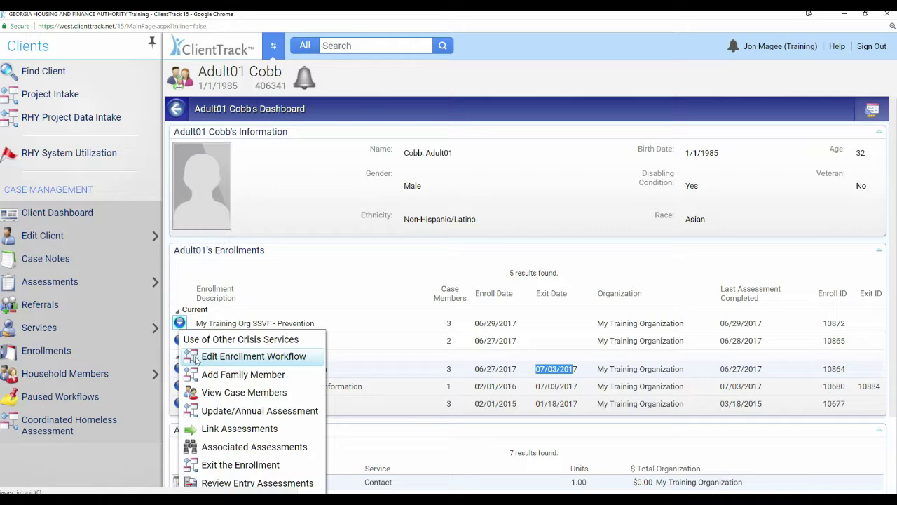
left_click(214, 360)
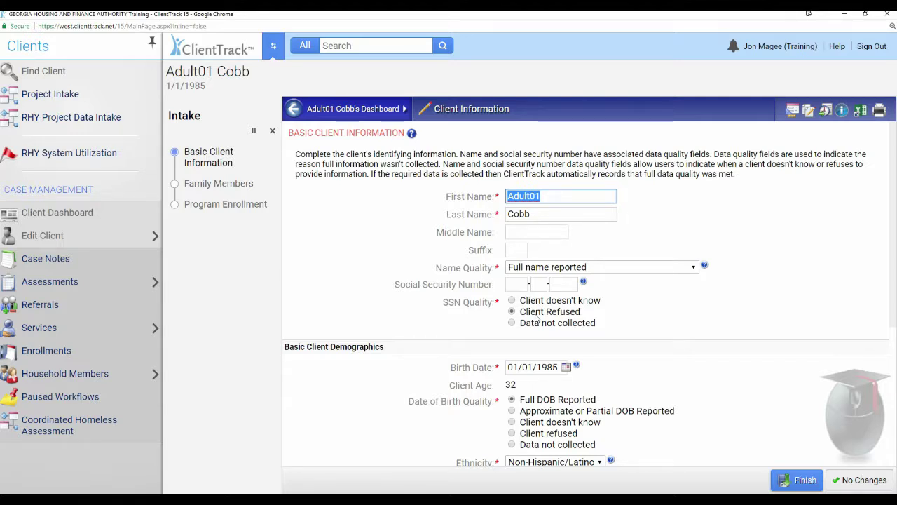
scroll(701, 327, "down", 2)
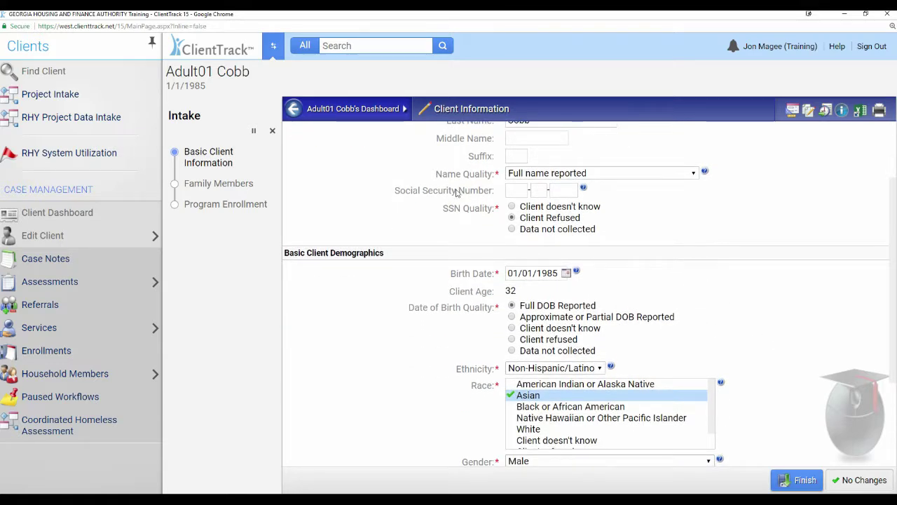
scroll(747, 278, "down", 1)
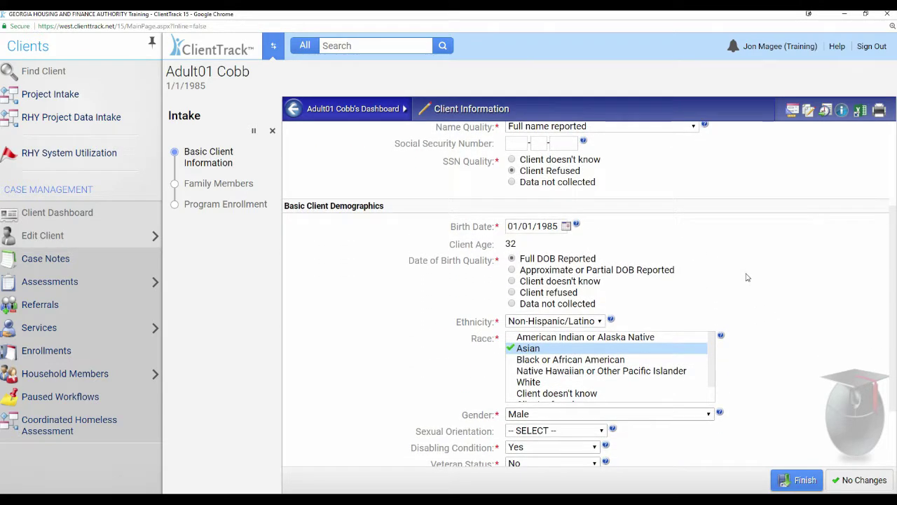
left_click(537, 338)
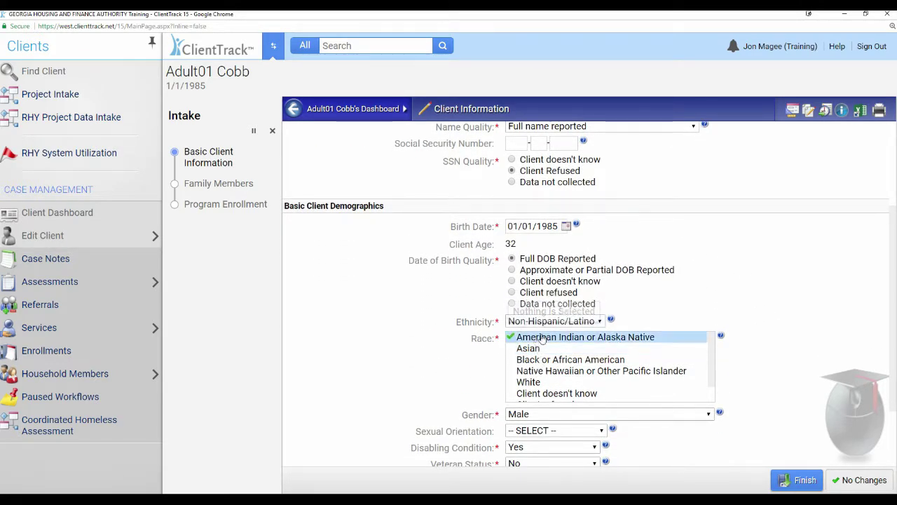
left_click(805, 483)
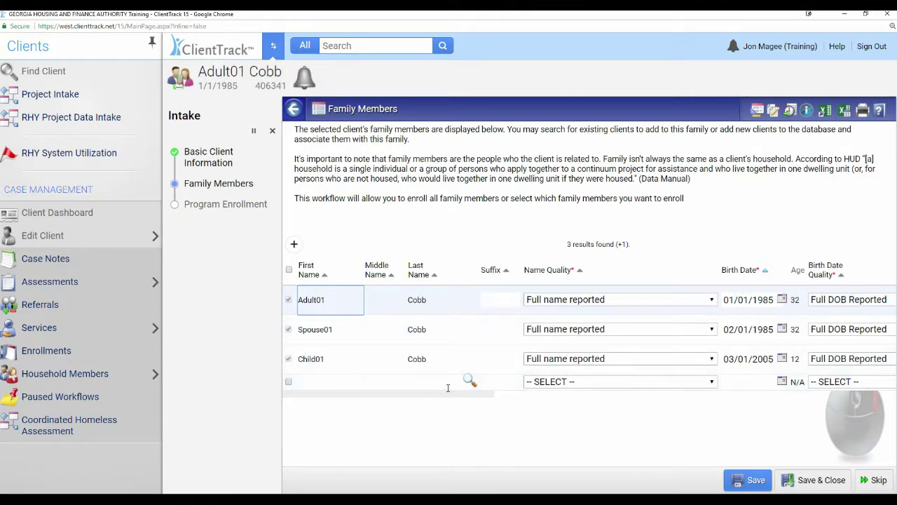
- Review the columns of the family members list and save and close it
left_click_drag(449, 400, 409, 400)
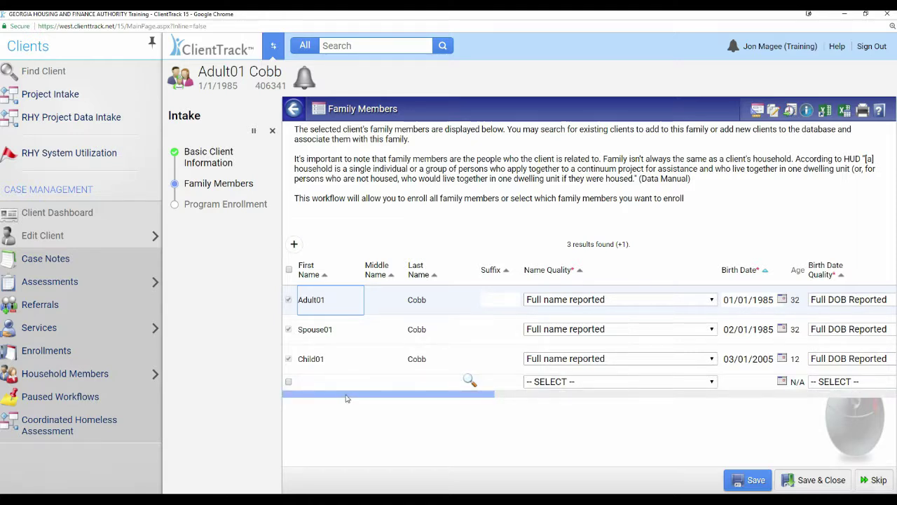
left_click_drag(347, 398, 347, 398)
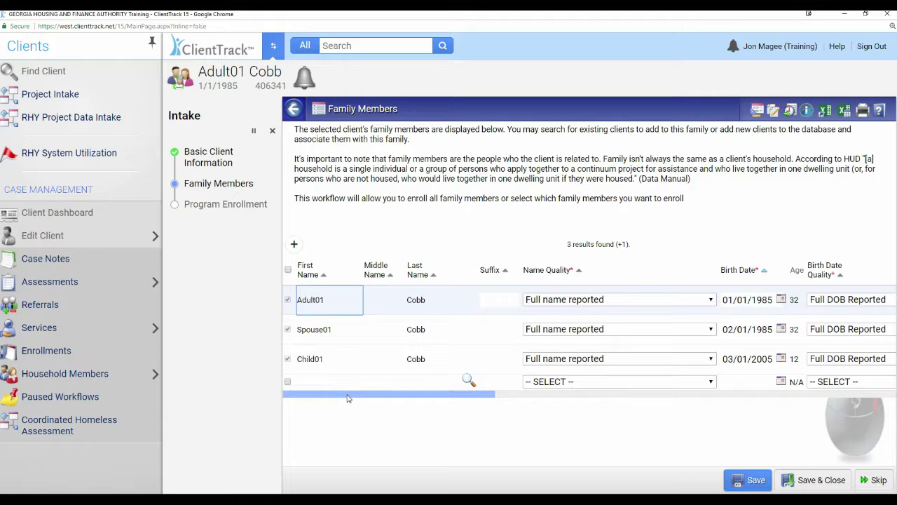
left_click_drag(350, 394, 381, 395)
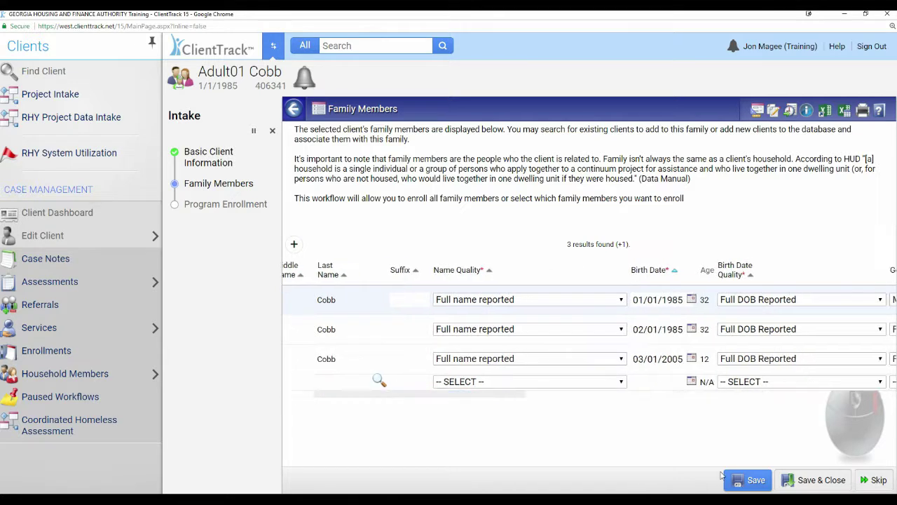
left_click(822, 485)
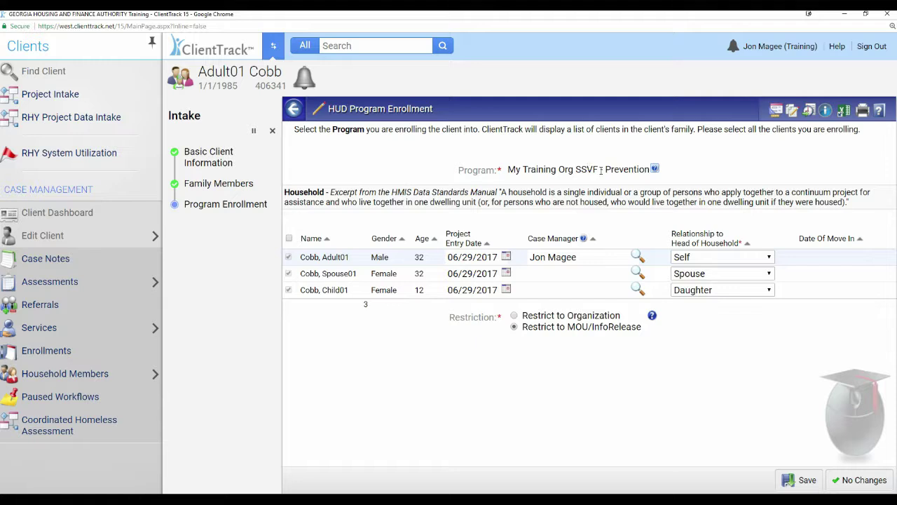
- Go through the project entry dates of all three household members and save the program enrollment
left_click(477, 258)
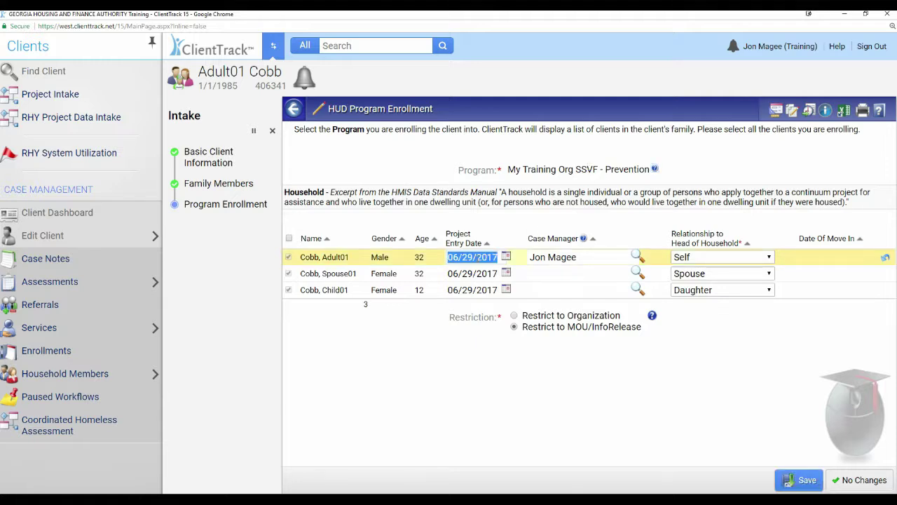
left_click(465, 273)
left_click(471, 290)
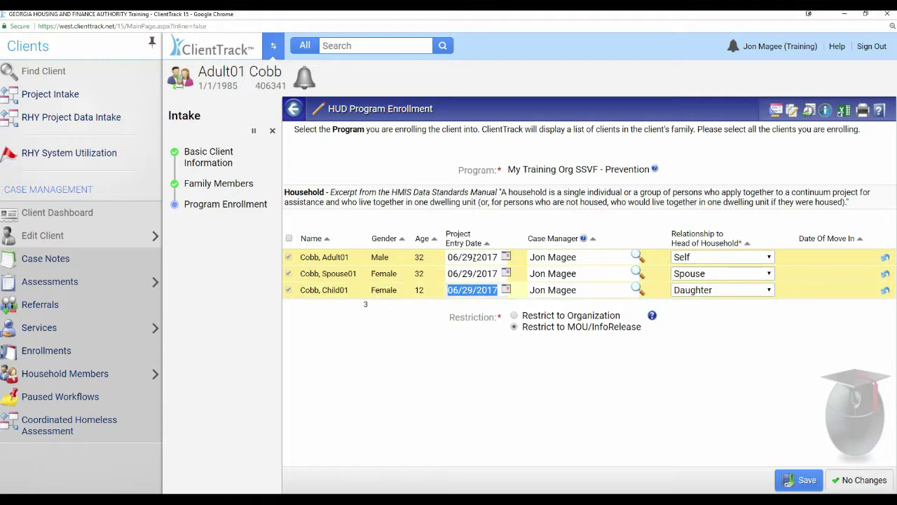
left_click(462, 360)
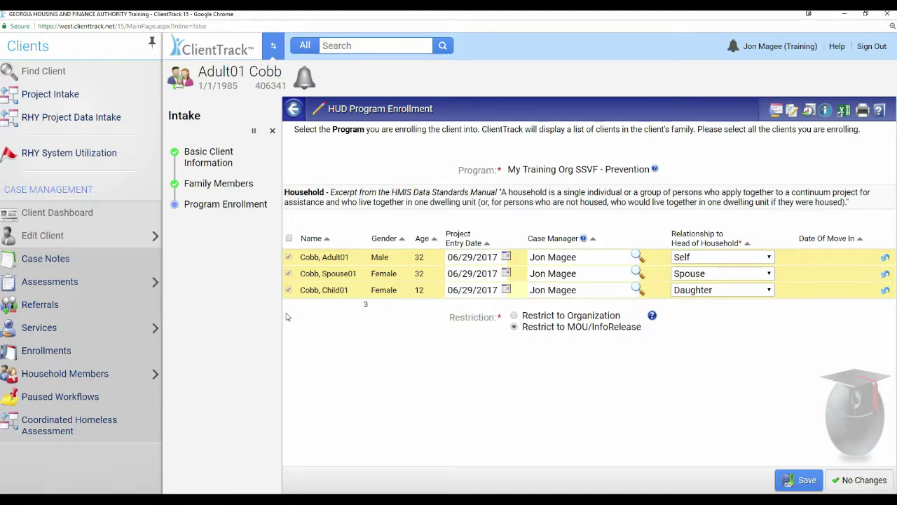
left_click(800, 480)
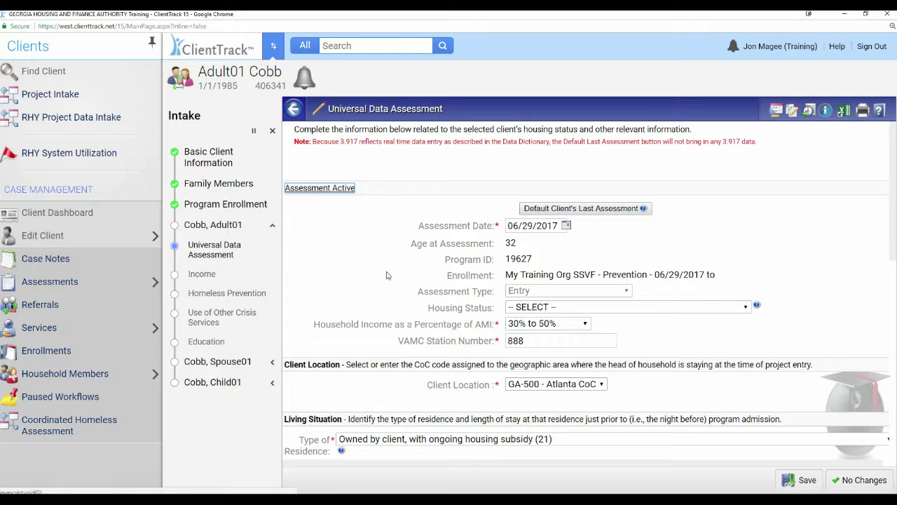
- Set the type of residence in the Universal Data Assessment to "Rental by client, no ongoing housing subsidy (22)" and save the assessment
scroll(428, 267, "down", 1)
scroll(484, 343, "down", 1)
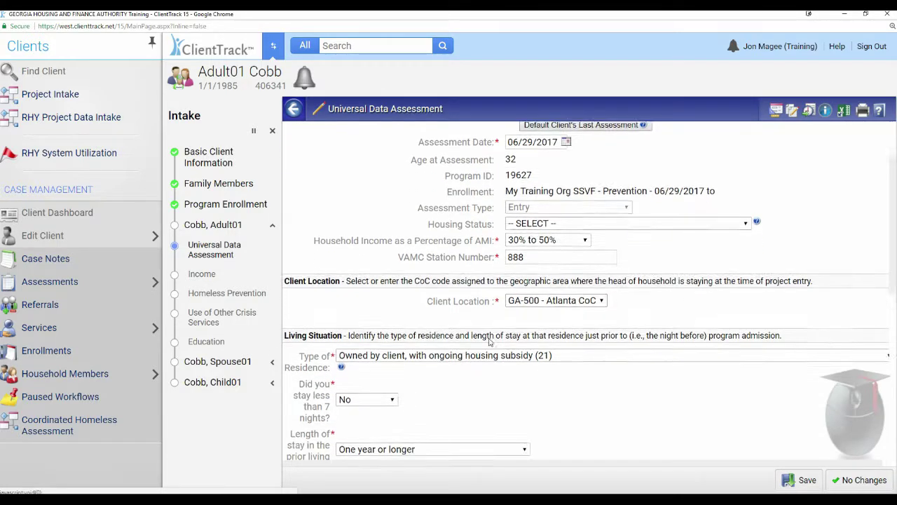
left_click(489, 344)
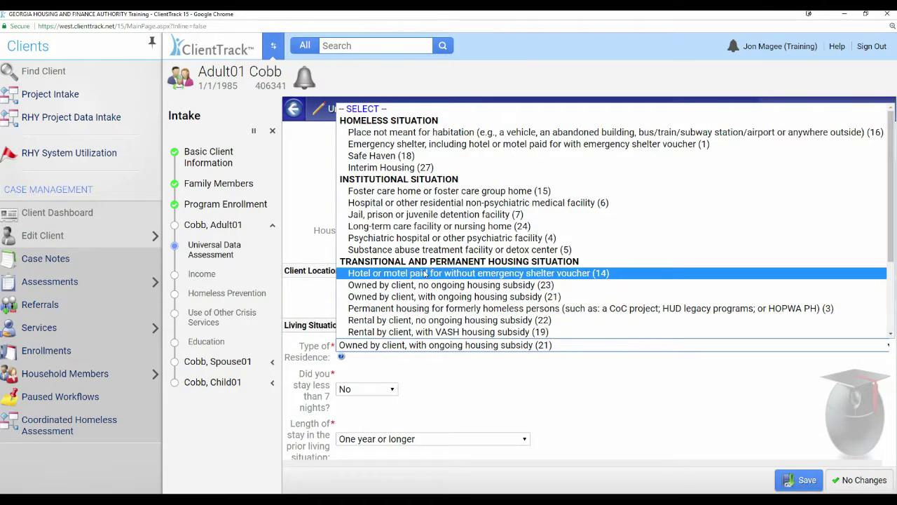
left_click(417, 285)
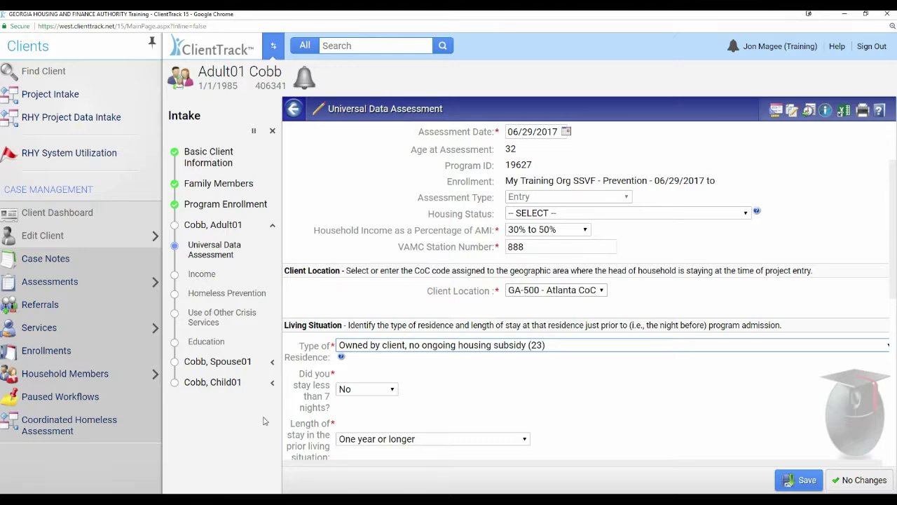
left_click(463, 345)
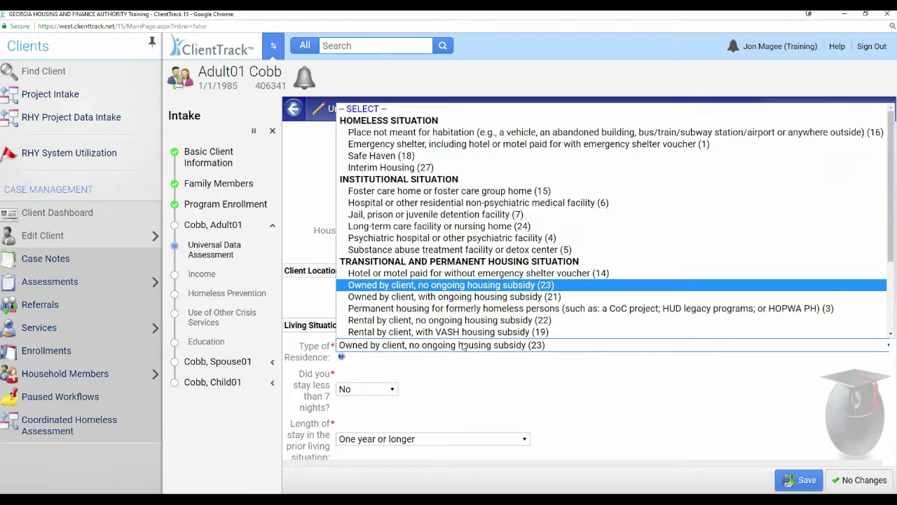
left_click(413, 319)
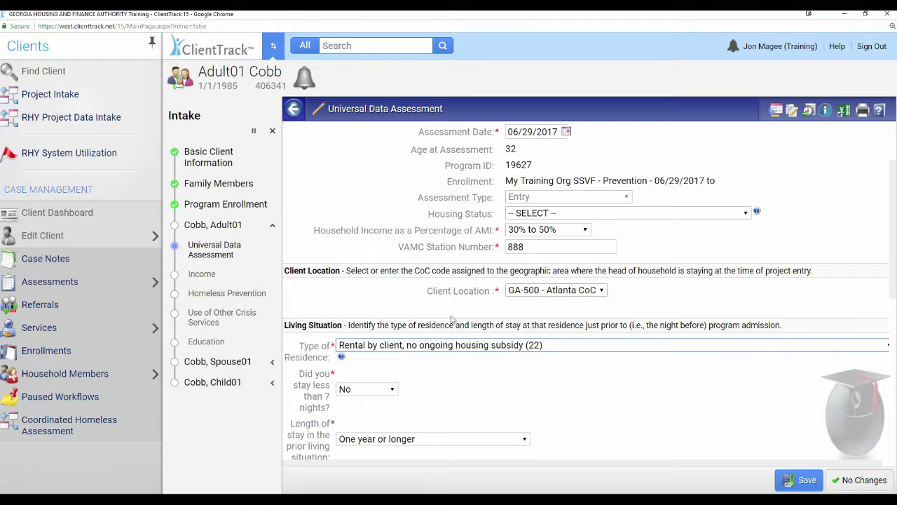
left_click(803, 480)
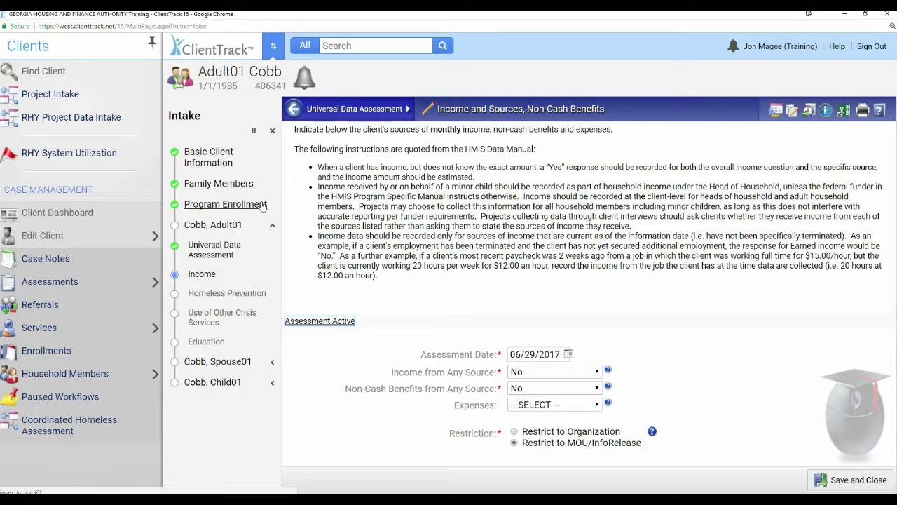
- Cancel the remaining intake workflow and return to the client's dashboard
left_click(272, 133)
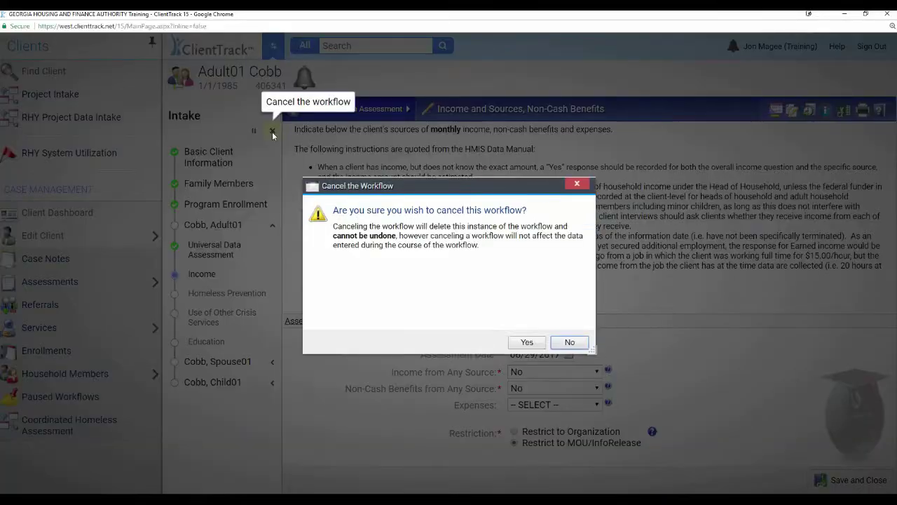
left_click(544, 318)
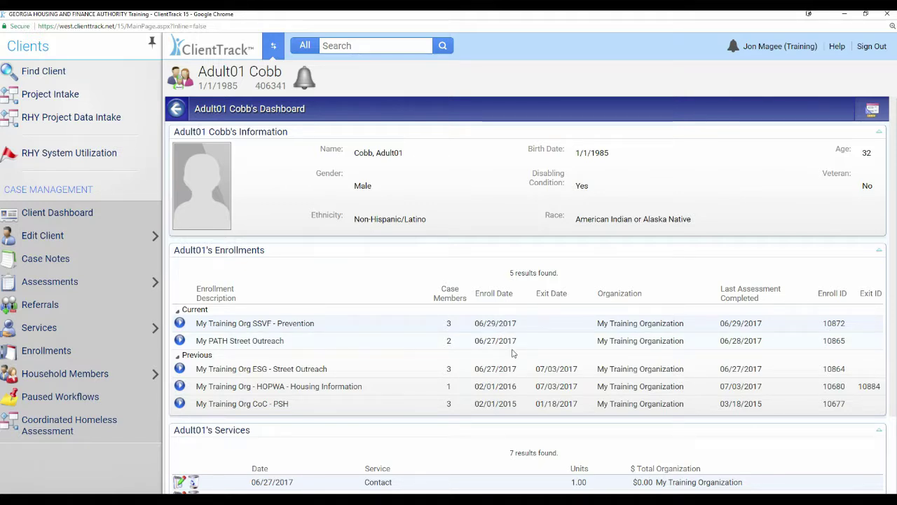
- Start Exit the Enrollment for the previous My Training Org ESG - Street Outreach enrollment
left_click_drag(179, 369, 631, 384)
left_click(179, 369)
scroll(235, 407, "down", 1)
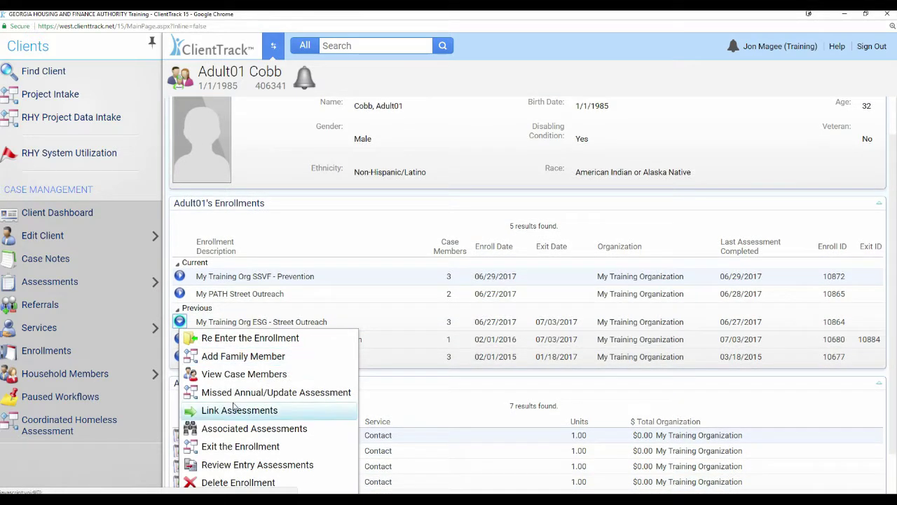
scroll(235, 407, "down", 1)
left_click(286, 398)
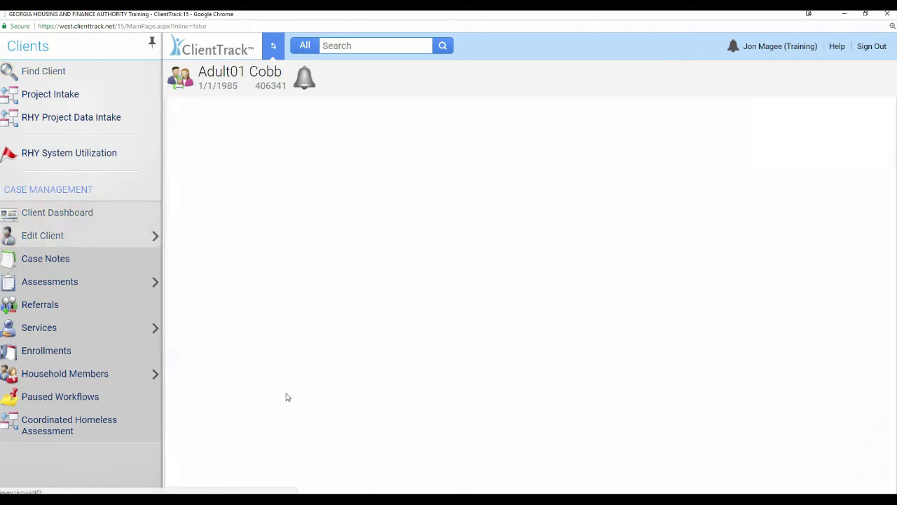
- Save the exit with date 07/05/2017 and destination "Permanent housing for formerly homeless persons", and cancel the remaining exit workflow
left_click(426, 171)
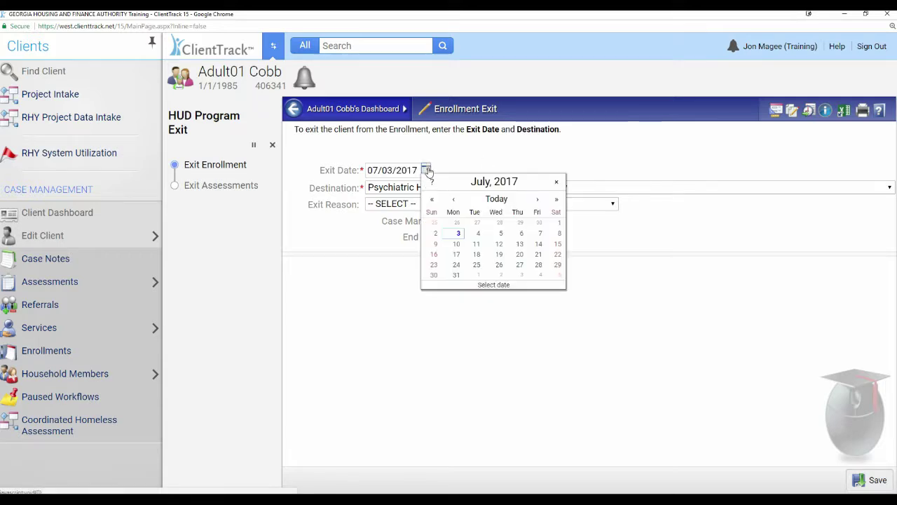
left_click(502, 233)
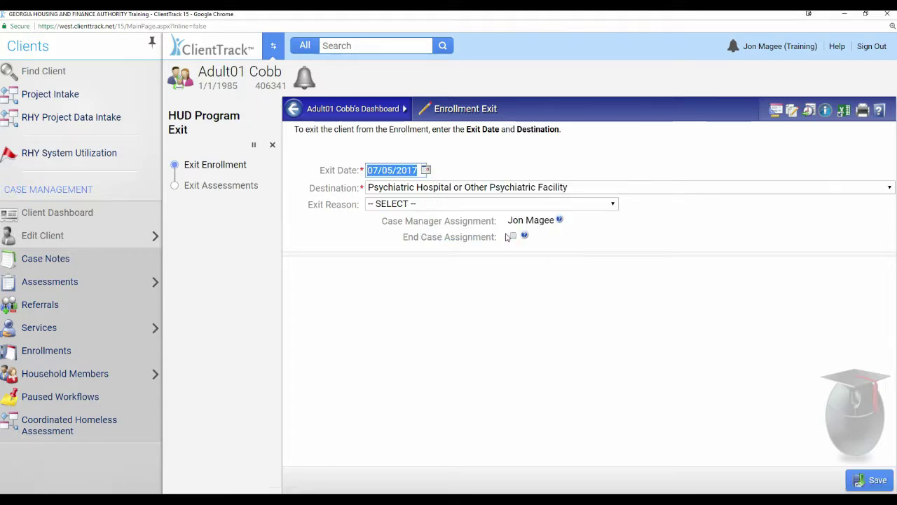
left_click(412, 188)
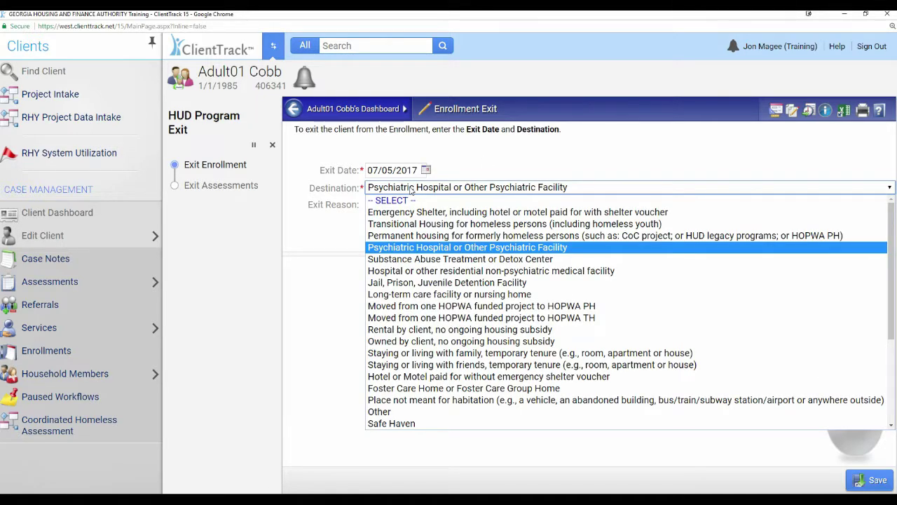
key("Up")
key("Return")
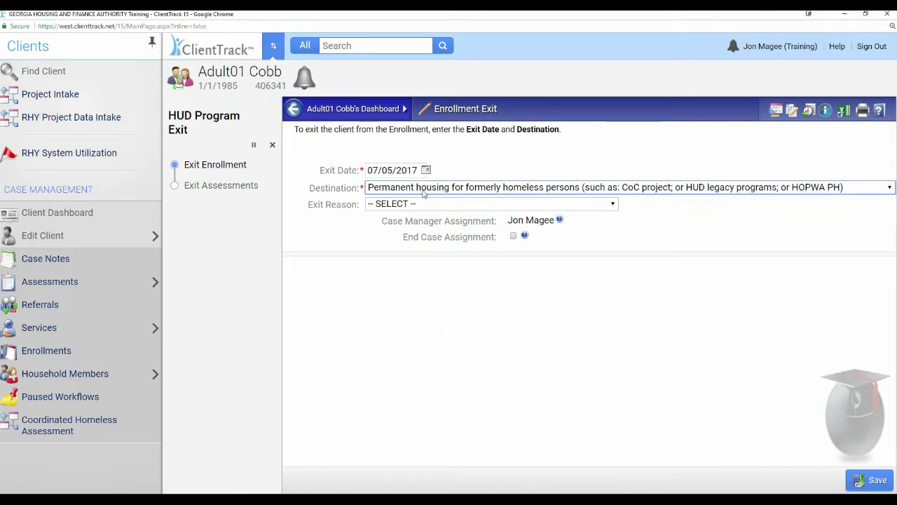
left_click(870, 479)
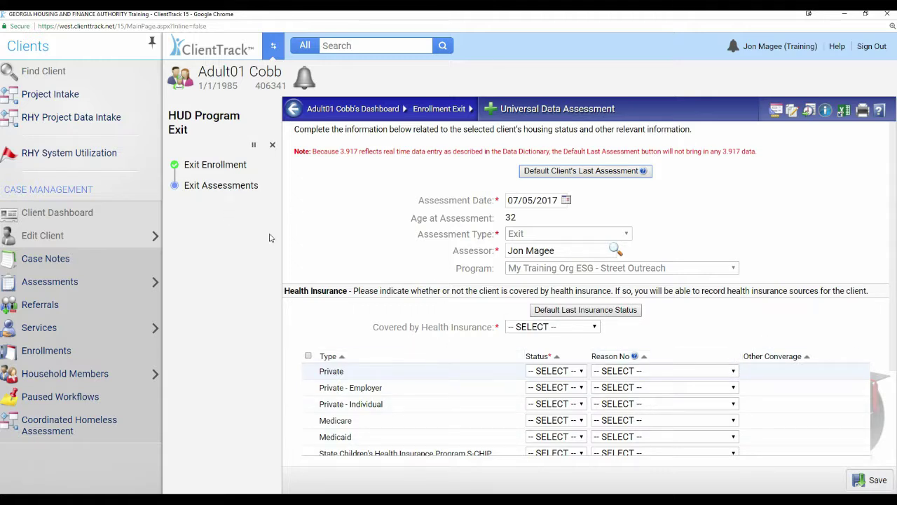
left_click(272, 144)
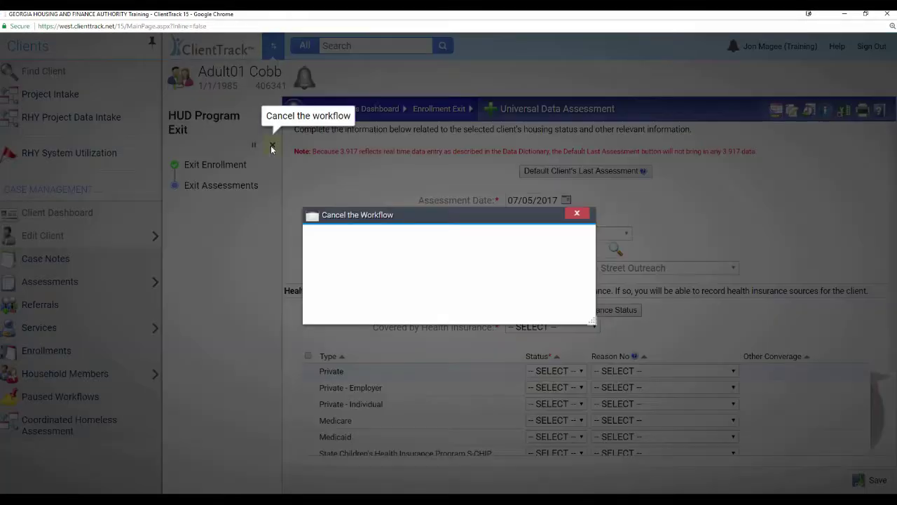
left_click(542, 317)
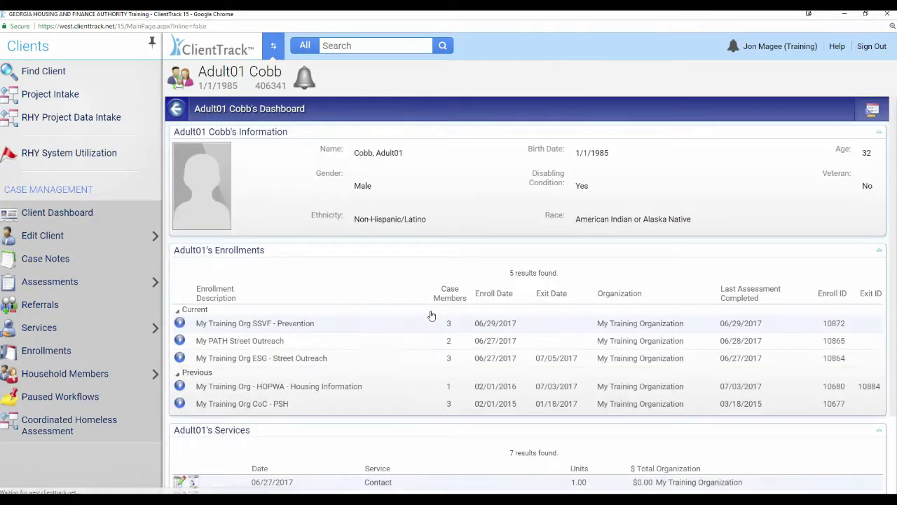
- Re-enter the My Training Org ESG - Street Outreach enrollment and acknowledge the notice
scroll(430, 314, "down", 1)
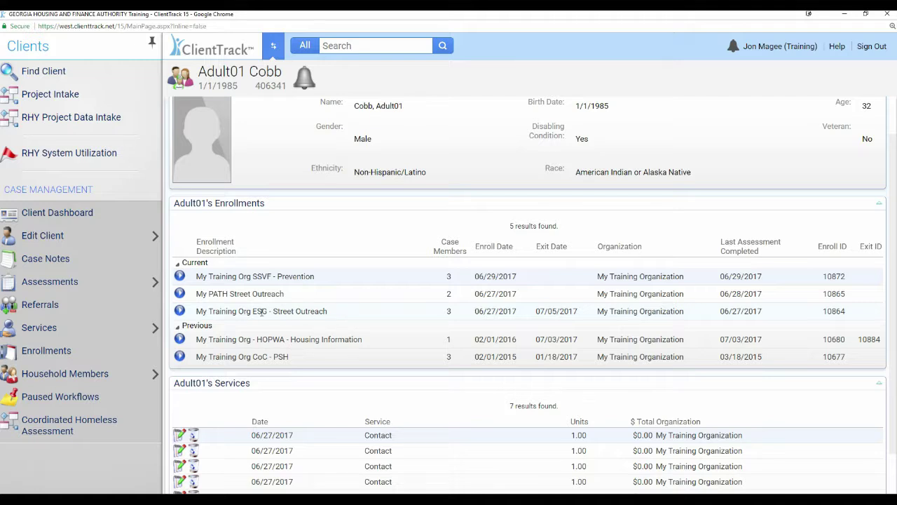
left_click(179, 311)
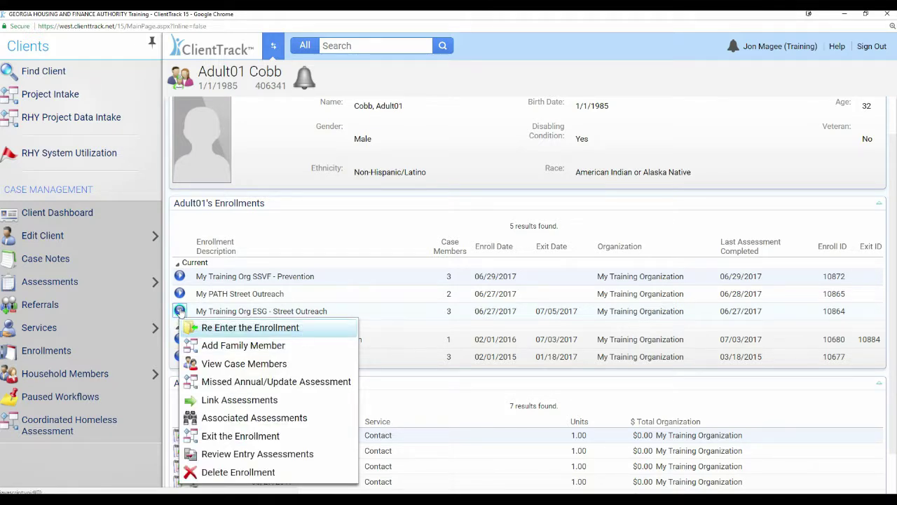
left_click(261, 328)
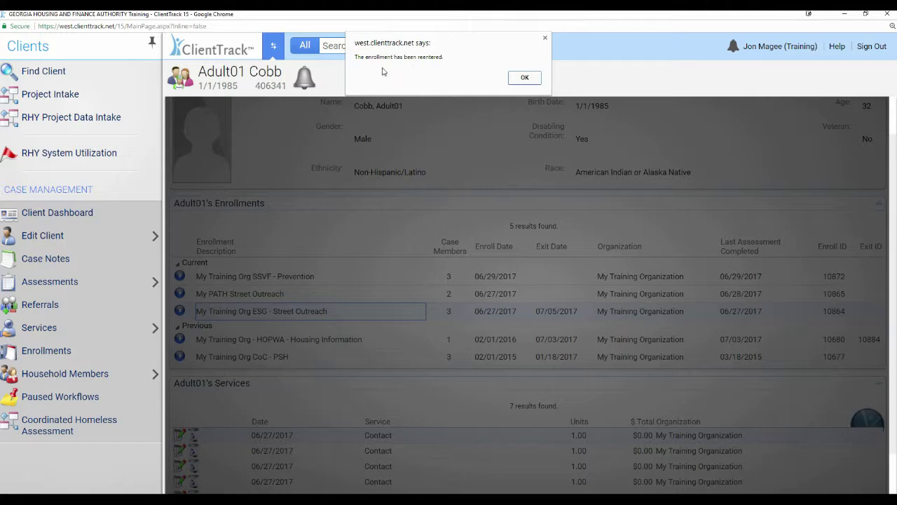
left_click(525, 78)
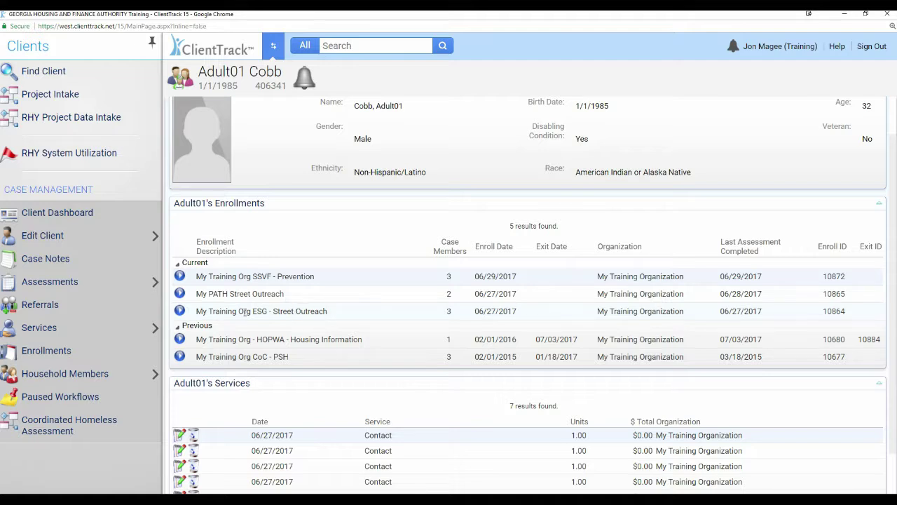
- Try to re-enter the previous My Training Org CoC - PSH enrollment
scroll(561, 322, "down", 1)
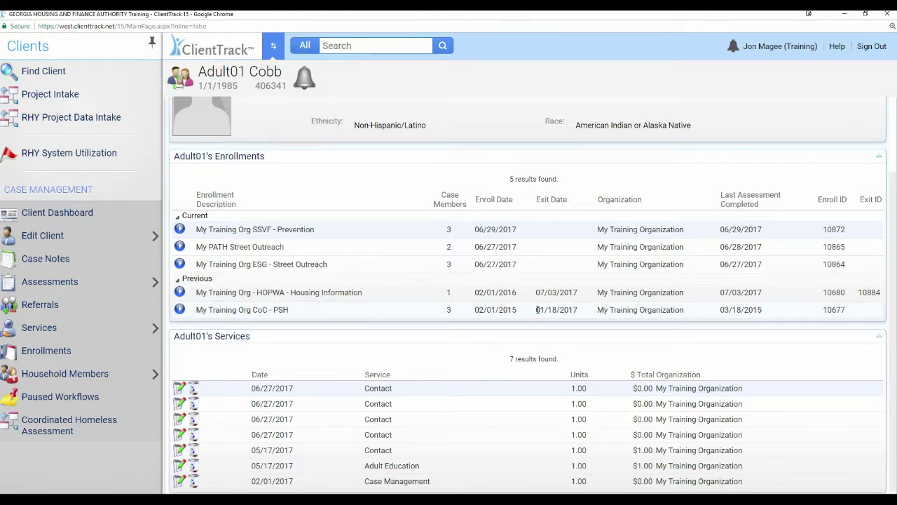
left_click_drag(538, 309, 580, 310)
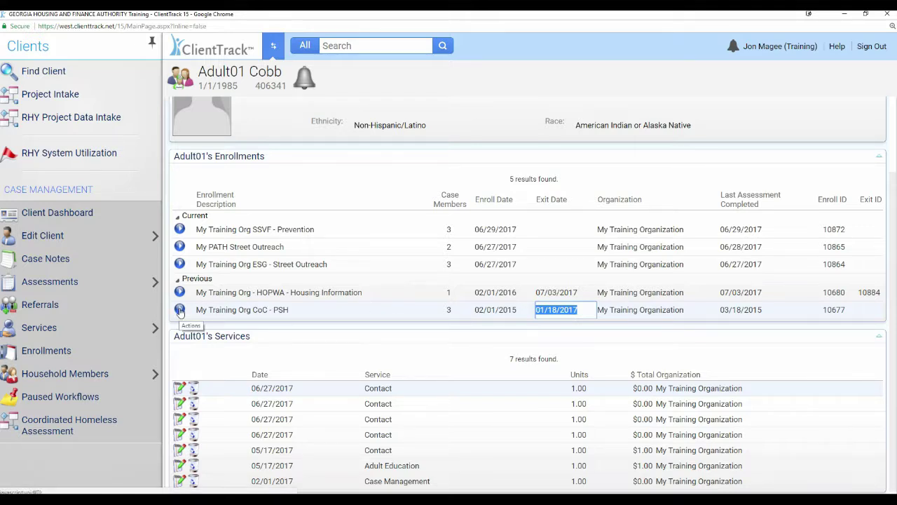
left_click(179, 310)
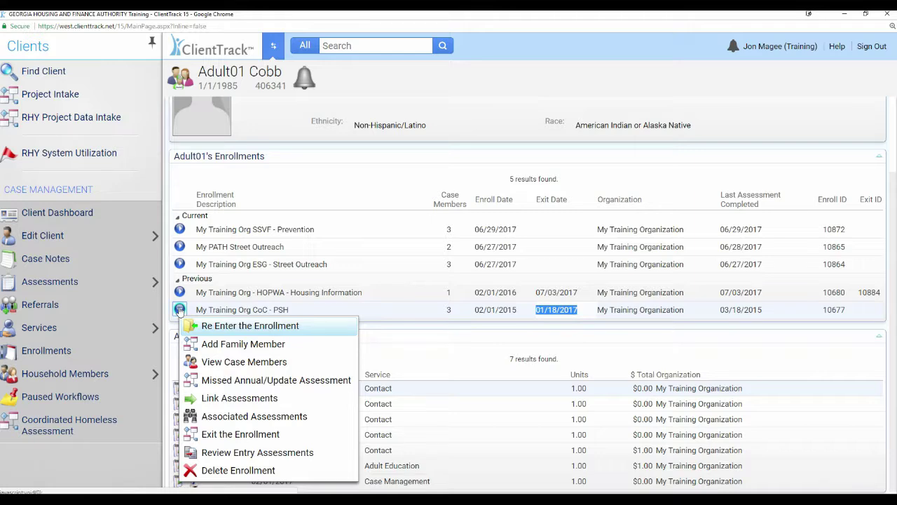
left_click(253, 331)
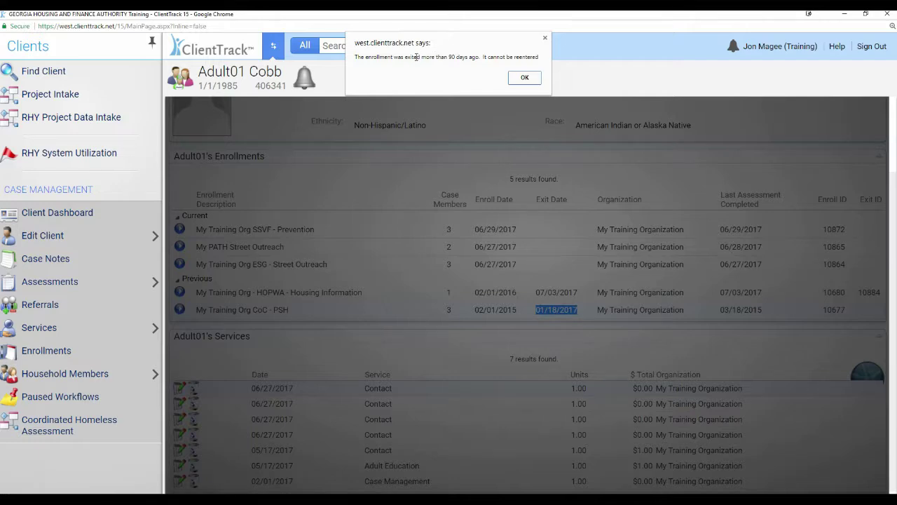
left_click_drag(449, 56, 522, 70)
left_click(523, 78)
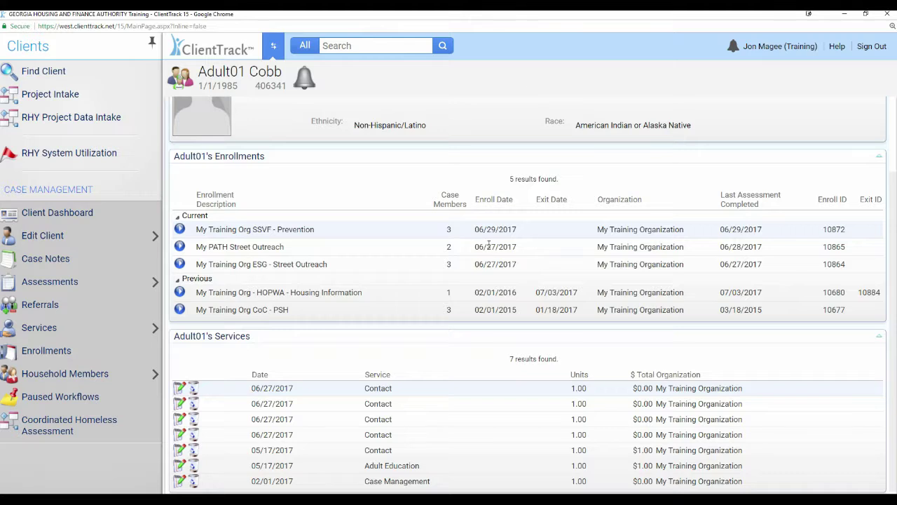
- Save a new exit date of 07/03/2017 for the My Training Org CoC - PSH enrollment and cancel the remaining exit workflow
left_click(180, 310)
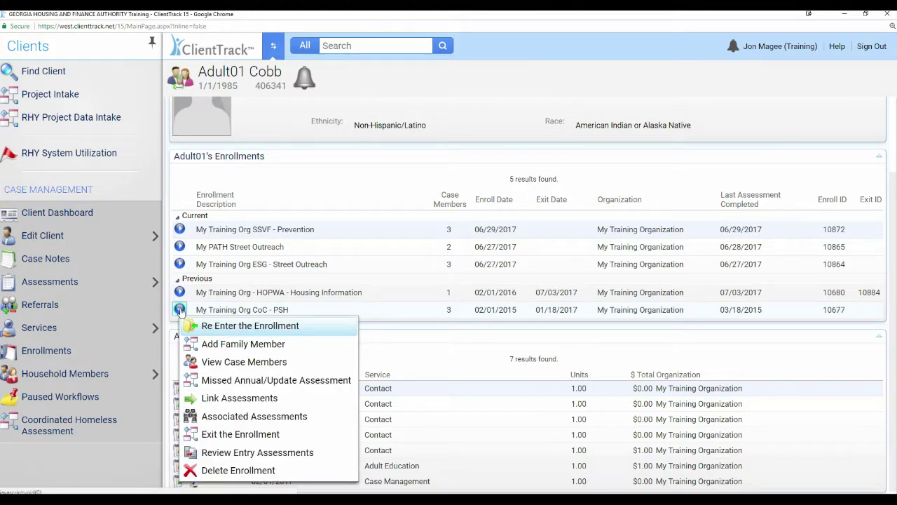
left_click(239, 436)
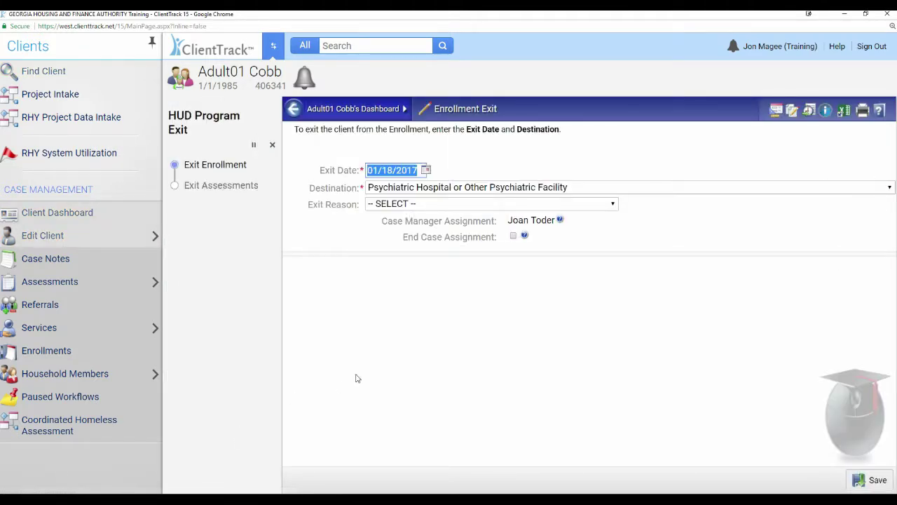
left_click(426, 170)
left_click(496, 200)
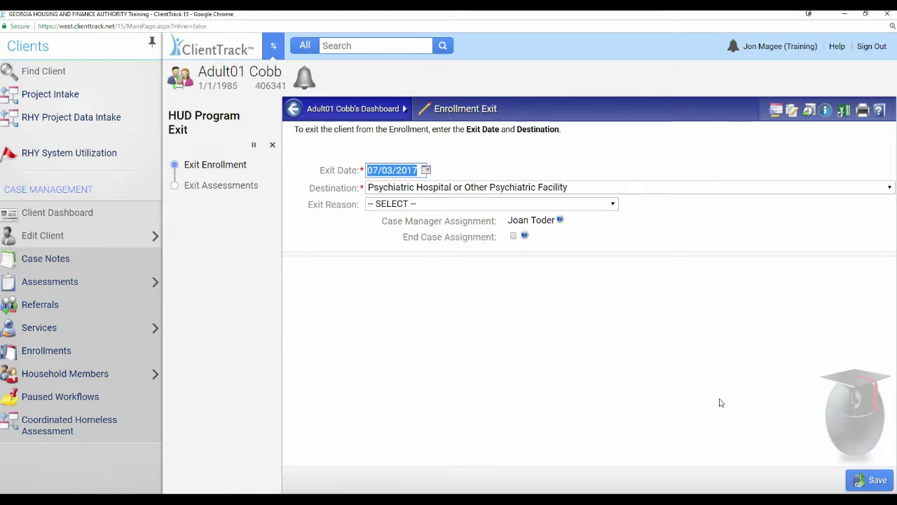
left_click(886, 482)
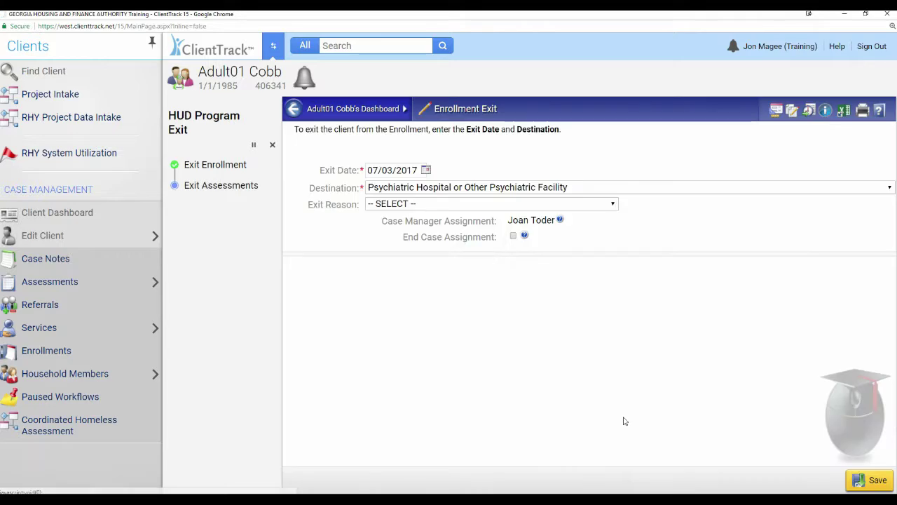
left_click(272, 145)
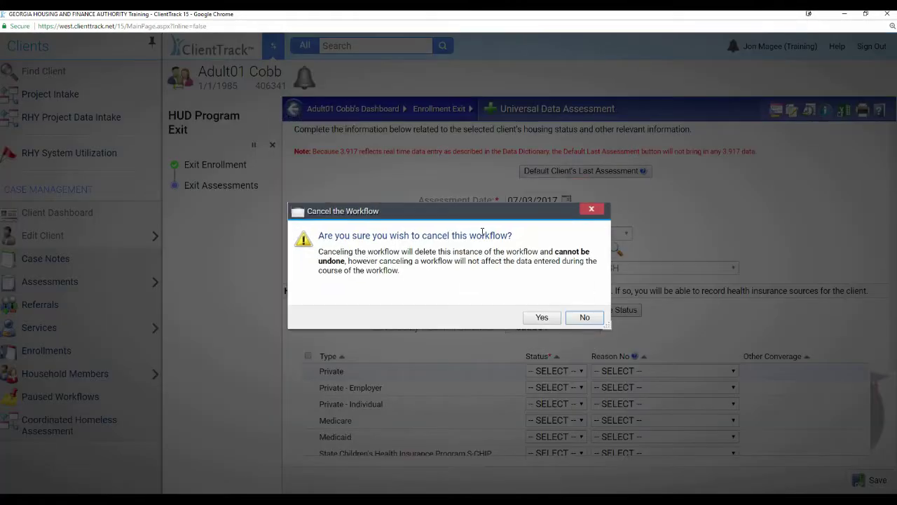
left_click(548, 317)
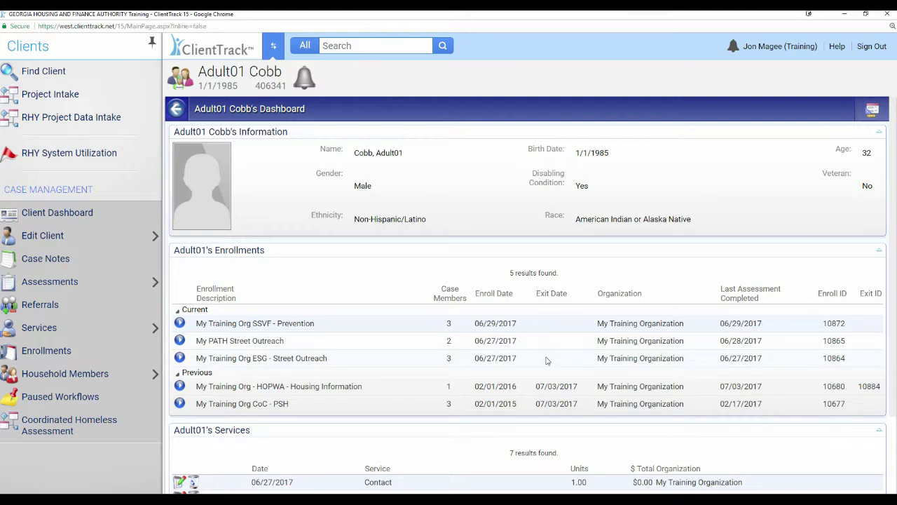
- Re-enter the My Training Org CoC - PSH enrollment and acknowledge the notice
left_click(180, 404)
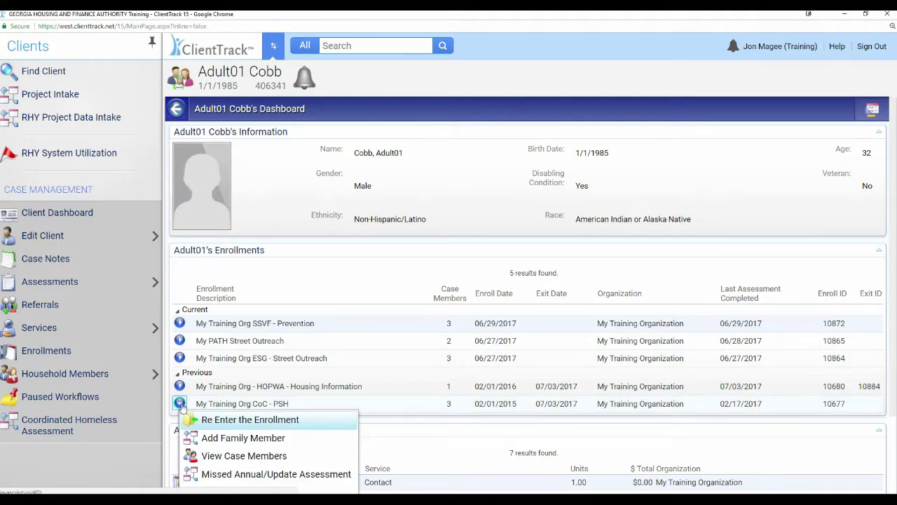
left_click(250, 420)
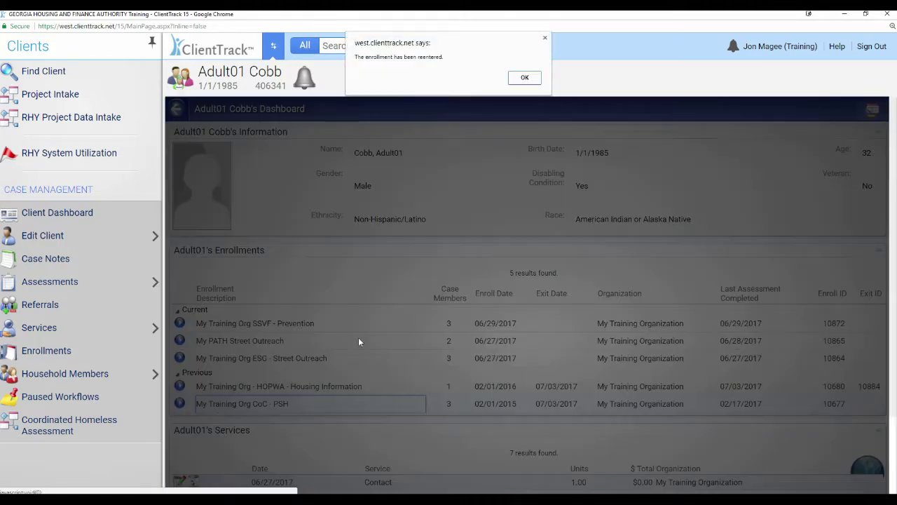
left_click(521, 80)
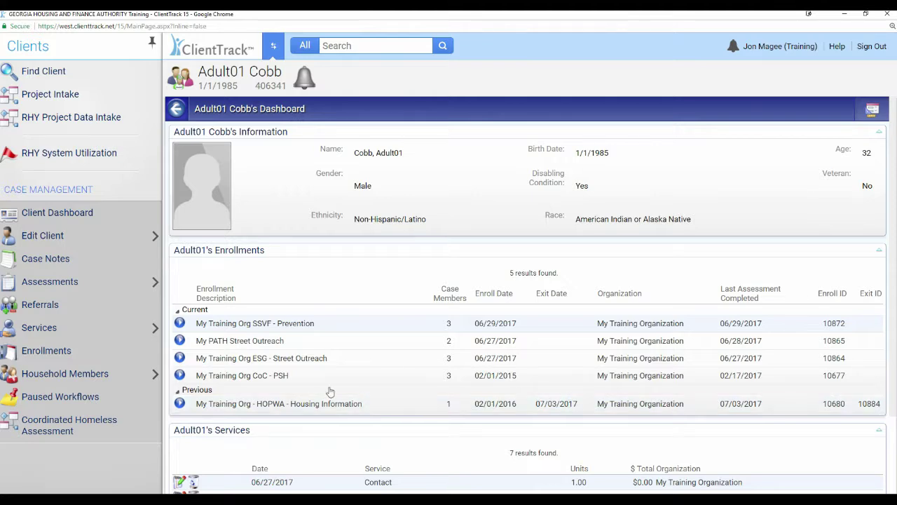
left_click(179, 323)
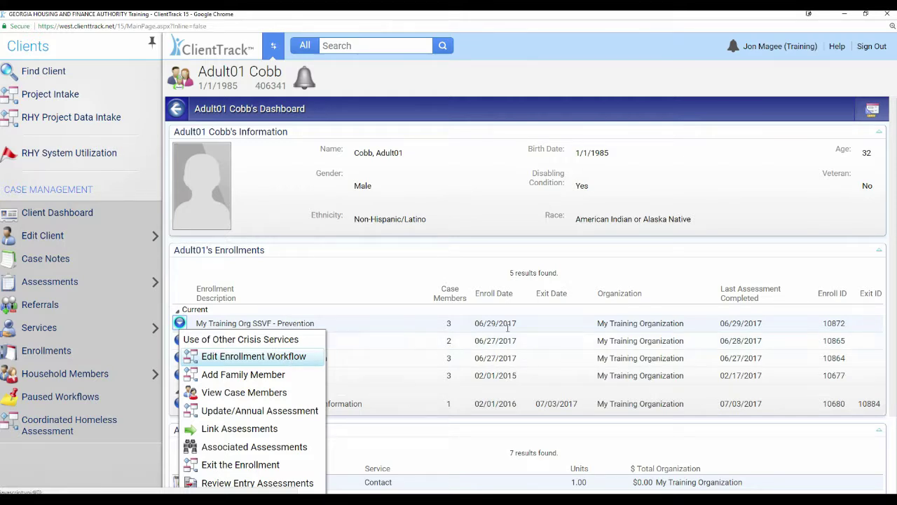
left_click(392, 274)
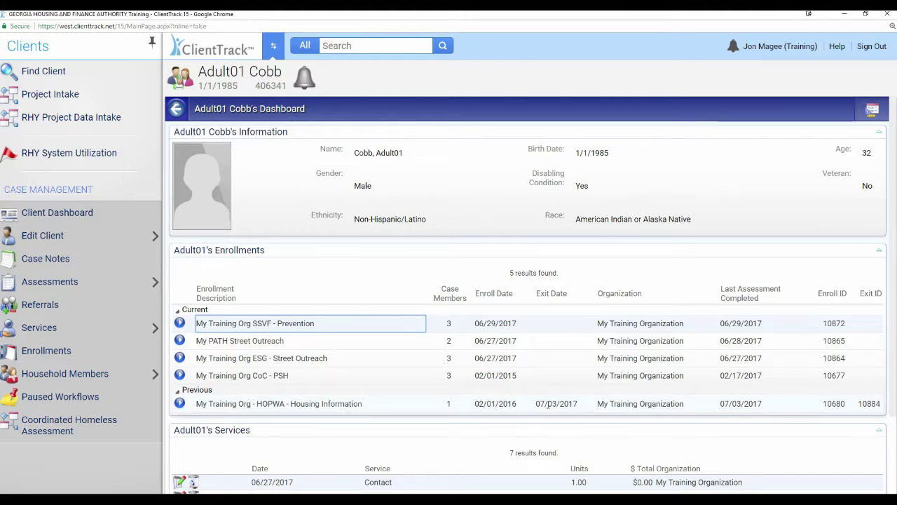
- Open the entry assessments review for the previous My Training Org - HOPWA - Housing Information enrollment
left_click(180, 405)
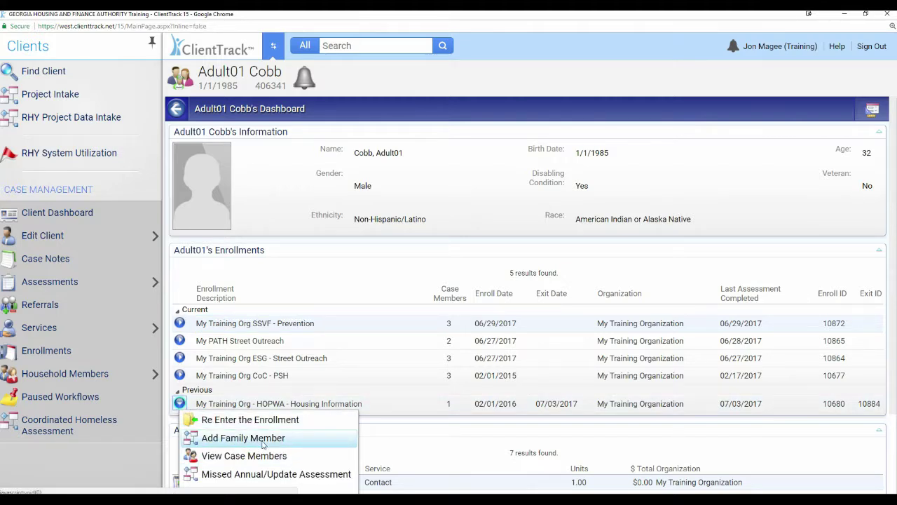
scroll(379, 422, "down", 2)
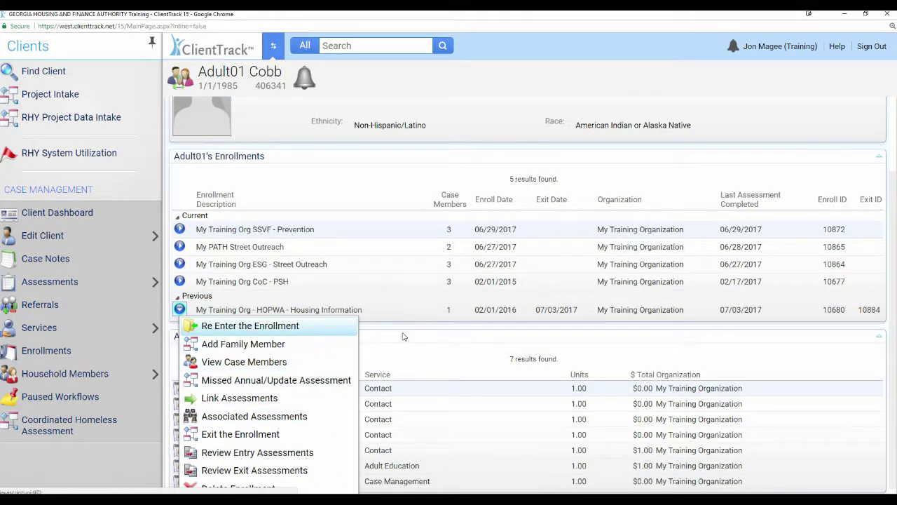
scroll(231, 396, "down", 1)
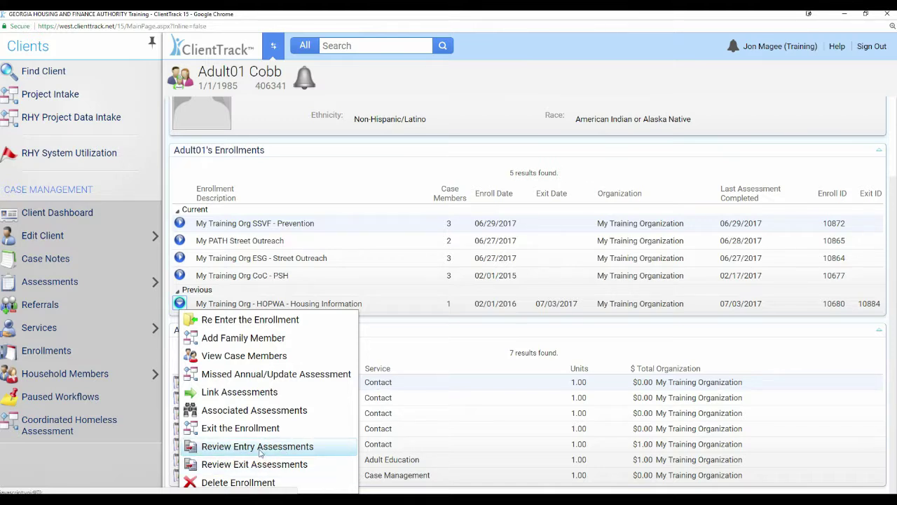
left_click(254, 447)
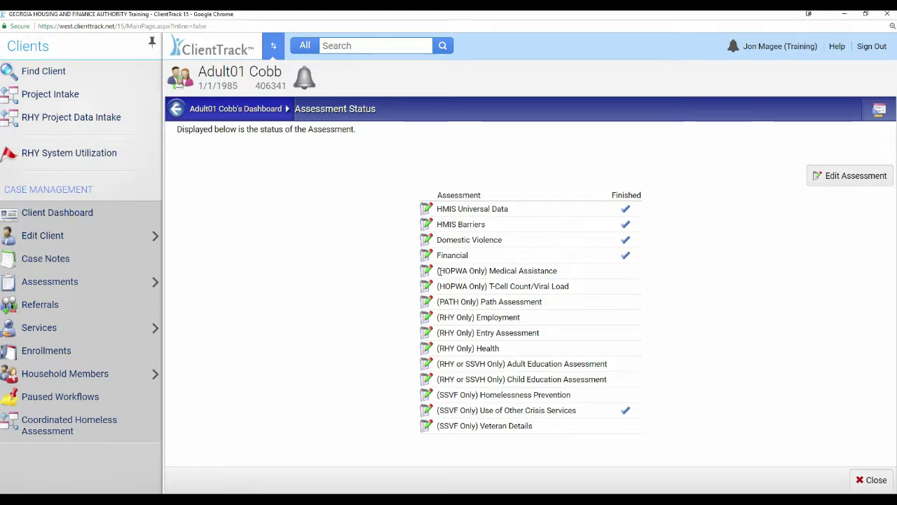
- Examine the HOPWA-only entries in the assessment status list, and view the Financial assessment without saving it
left_click_drag(440, 271, 485, 270)
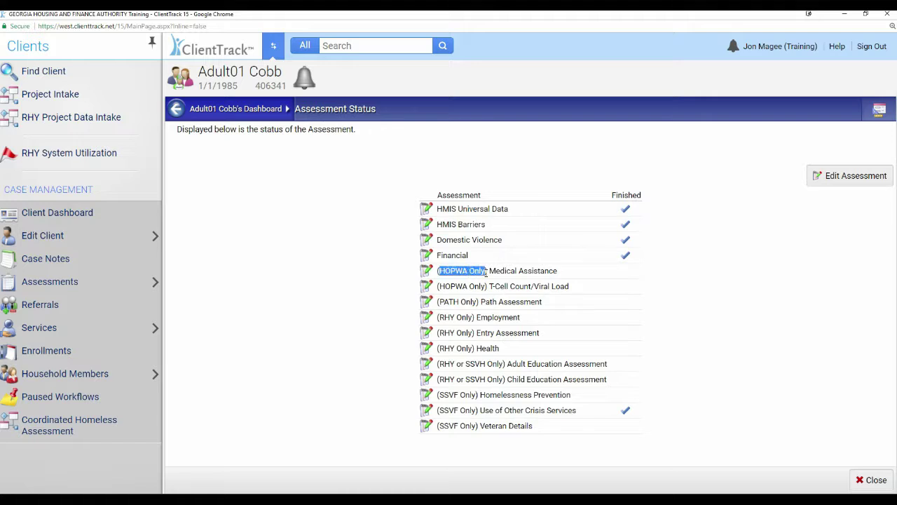
left_click_drag(437, 286, 489, 286)
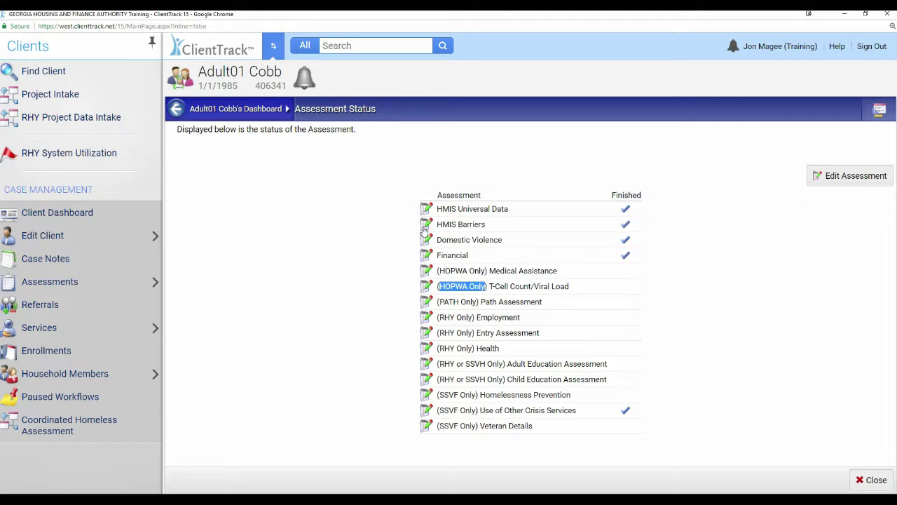
left_click(427, 256)
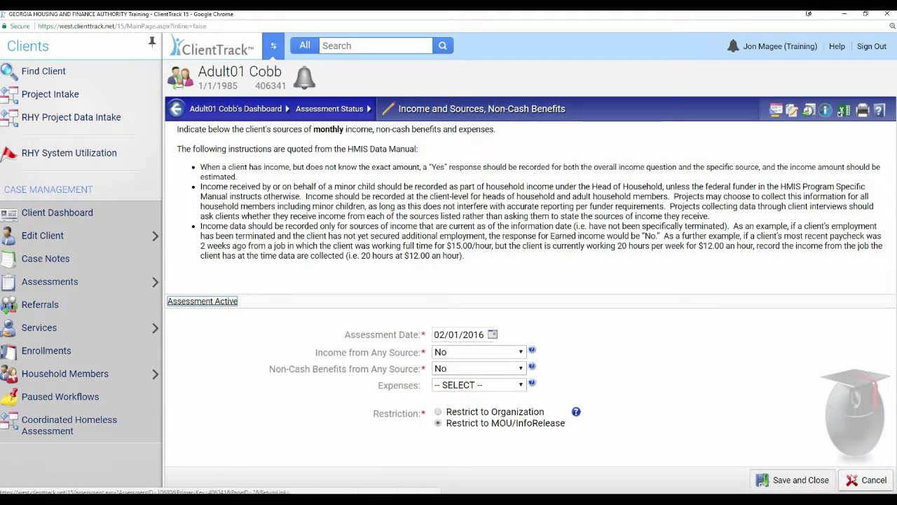
left_click(870, 480)
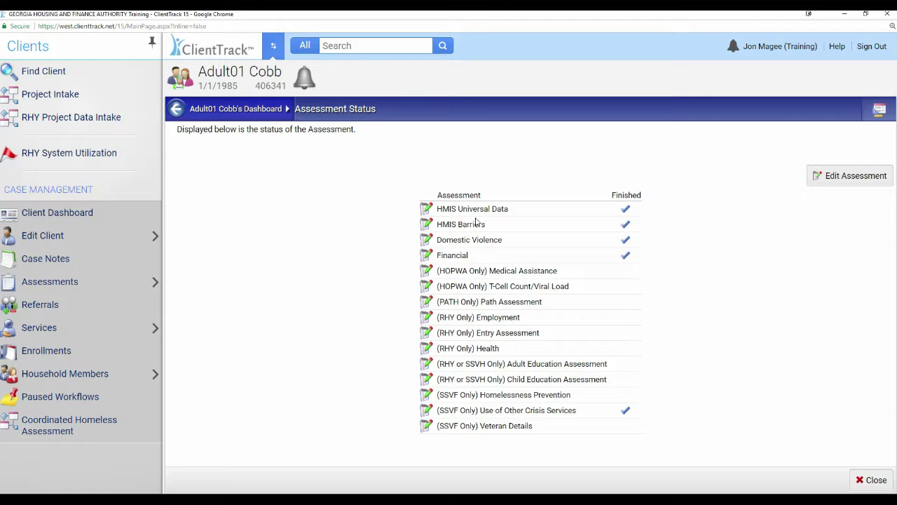
- View the HMIS Universal Data entry assessment for the HOPWA enrollment without saving it, and close the assessment status list
left_click(439, 209)
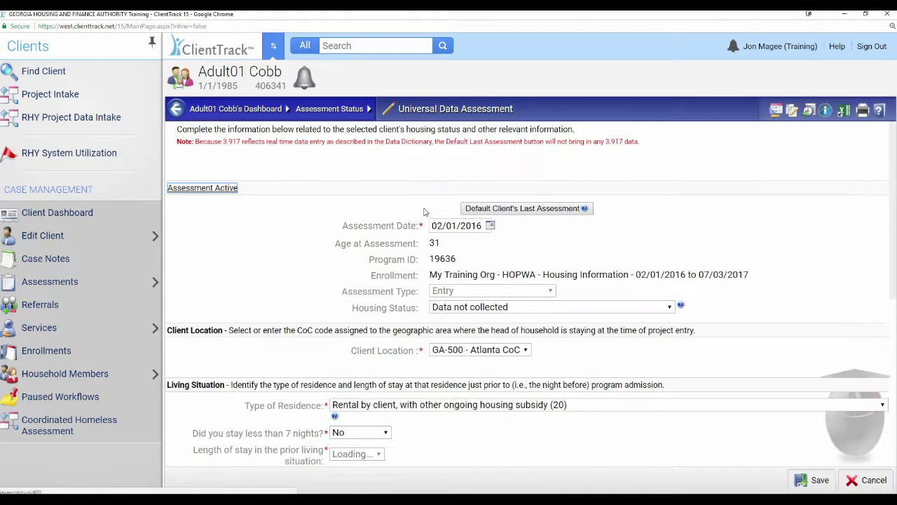
scroll(510, 296, "down", 2)
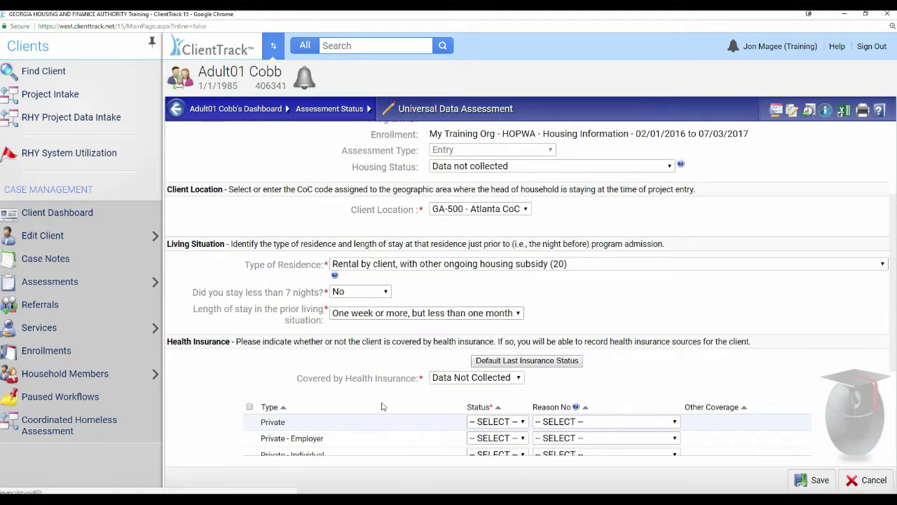
left_click(869, 481)
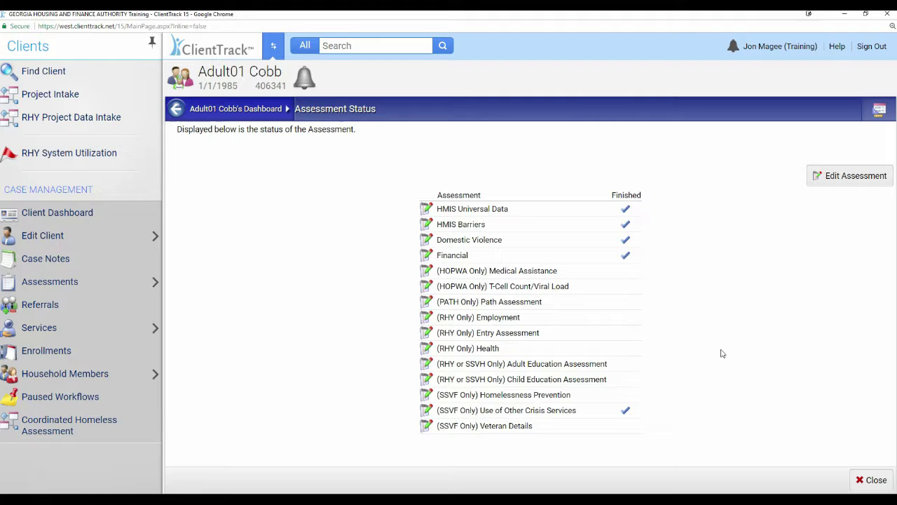
left_click(872, 479)
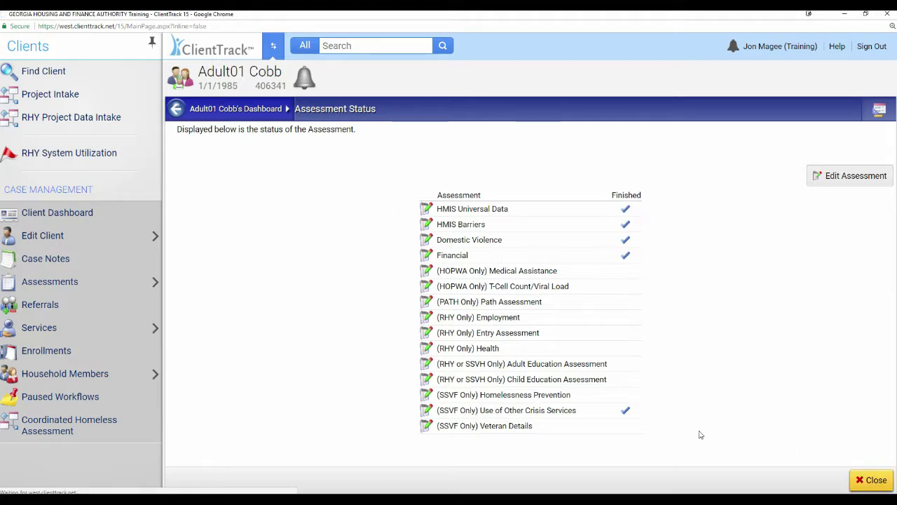
- Review the exit assessments of the previous My Training Org - HOPWA - Housing Information enrollment and close the status list
scroll(351, 379, "down", 1)
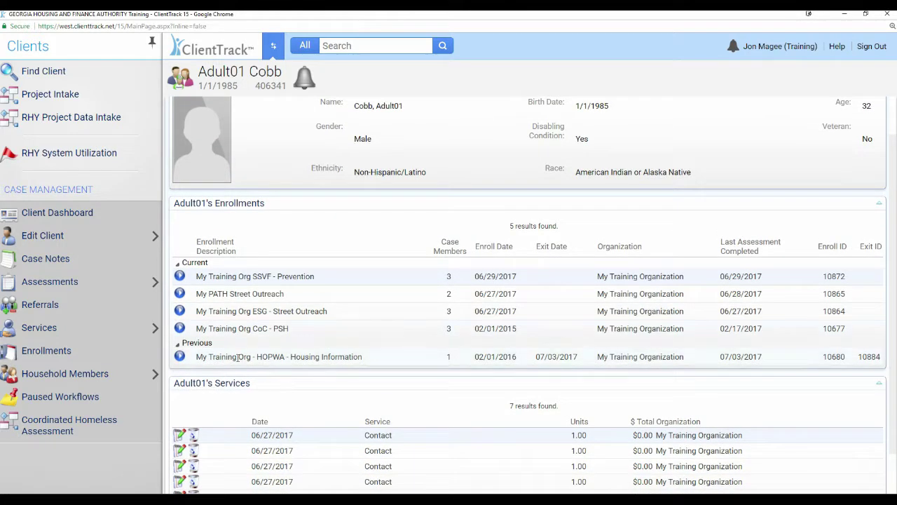
left_click(180, 357)
scroll(306, 400, "down", 1)
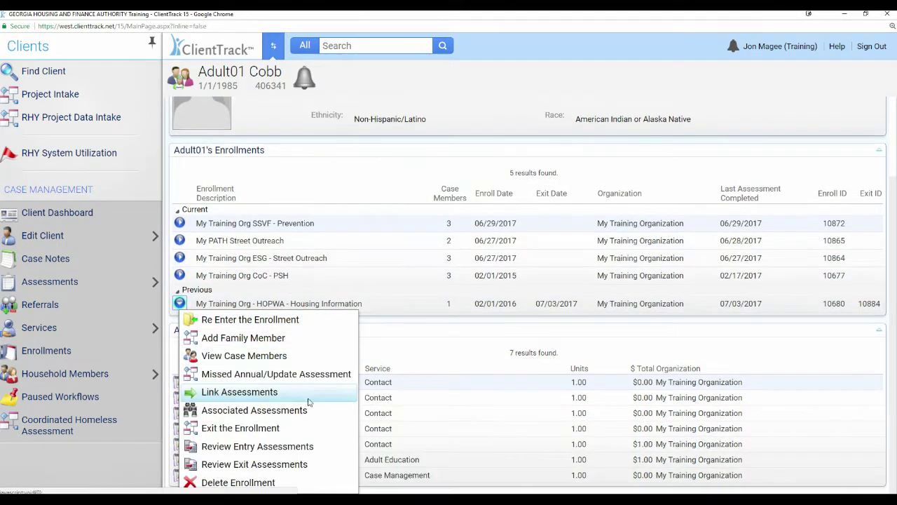
left_click(240, 466)
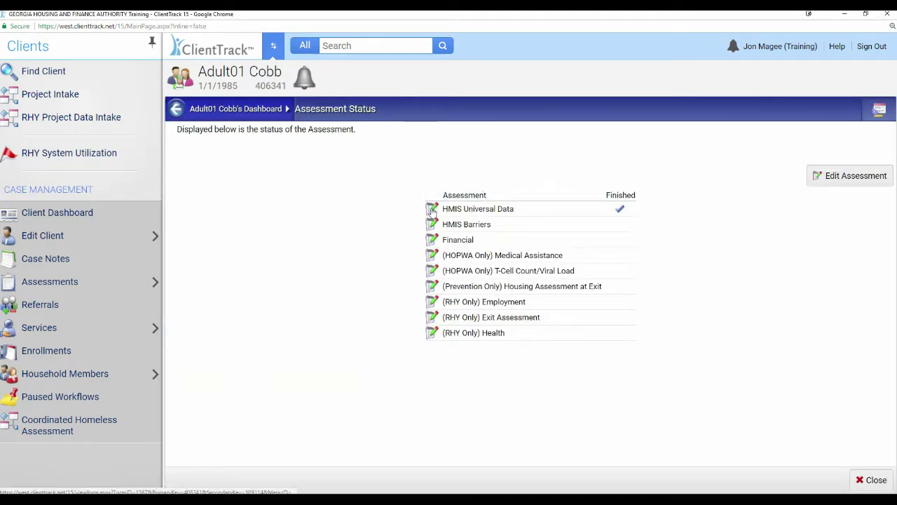
left_click(869, 481)
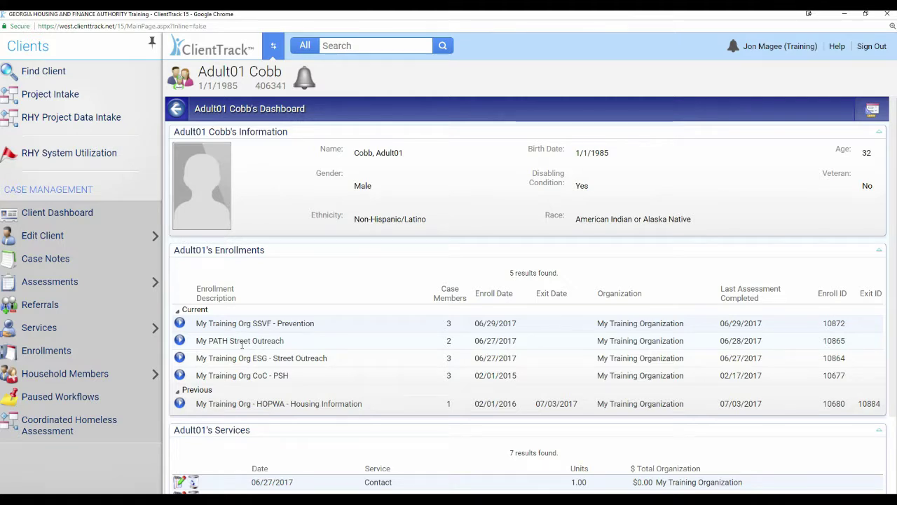
- Save the Financial entry assessment of the My Training Org SSVF - Prevention enrollment with Non-Cash Benefits set to No, and return to the client's dashboard
left_click(180, 323)
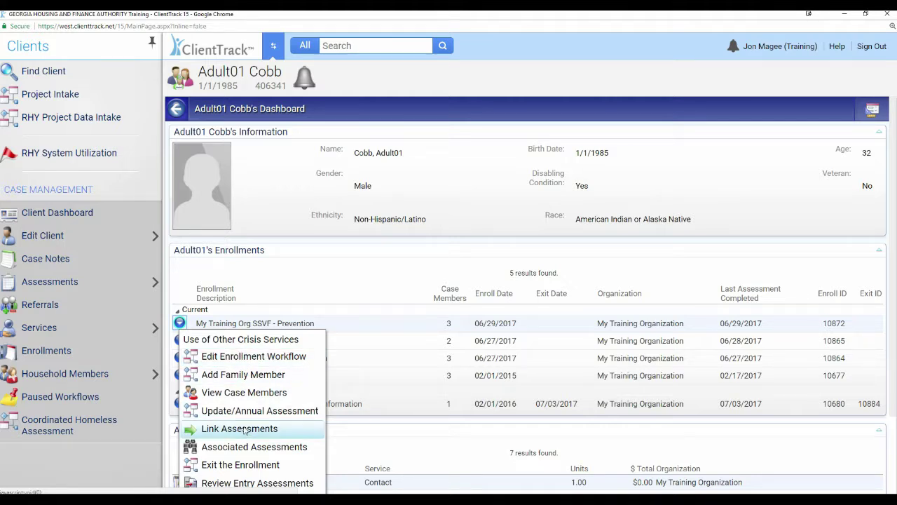
left_click(237, 485)
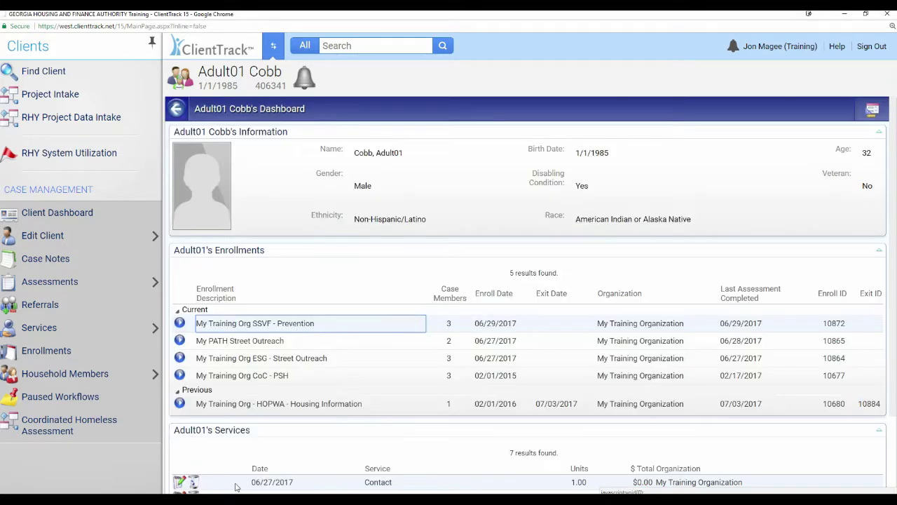
left_click(425, 255)
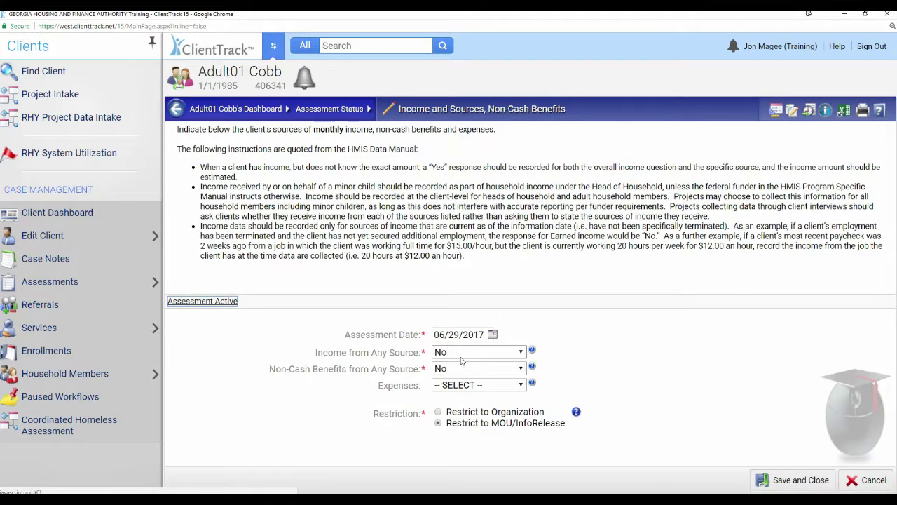
left_click(471, 368)
left_click(474, 369)
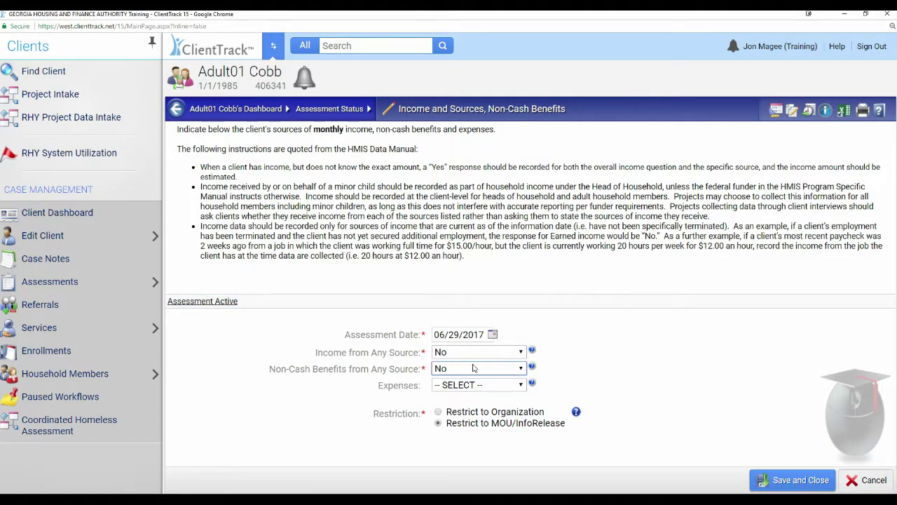
left_click(793, 480)
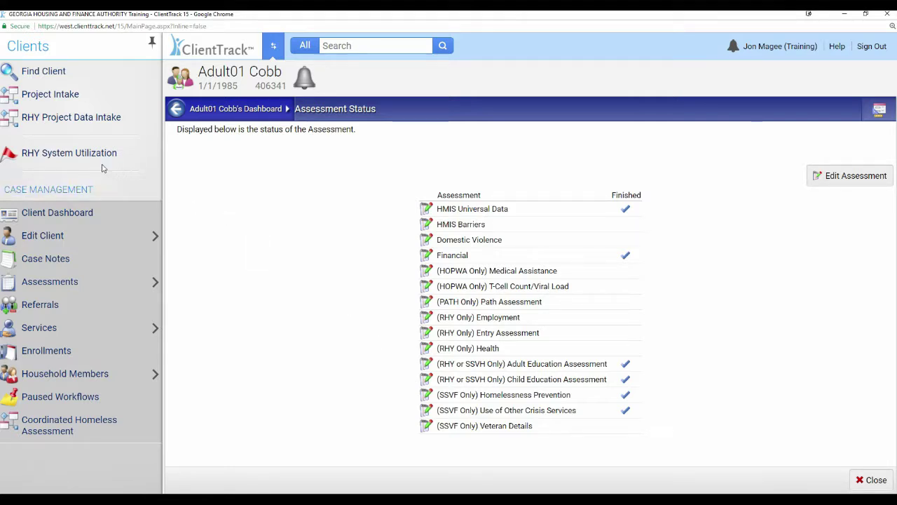
left_click(56, 213)
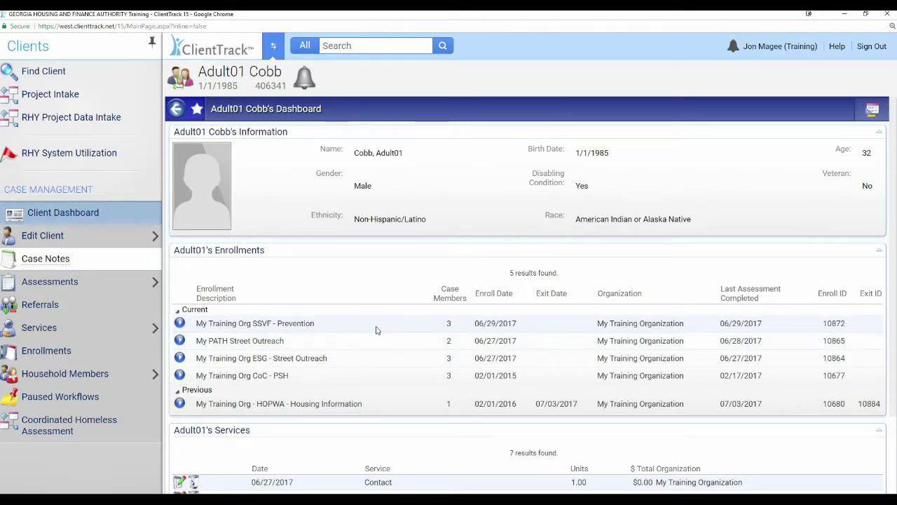
- Open the client's basic information for editing and examine the identifying and demographic fields
left_click(59, 240)
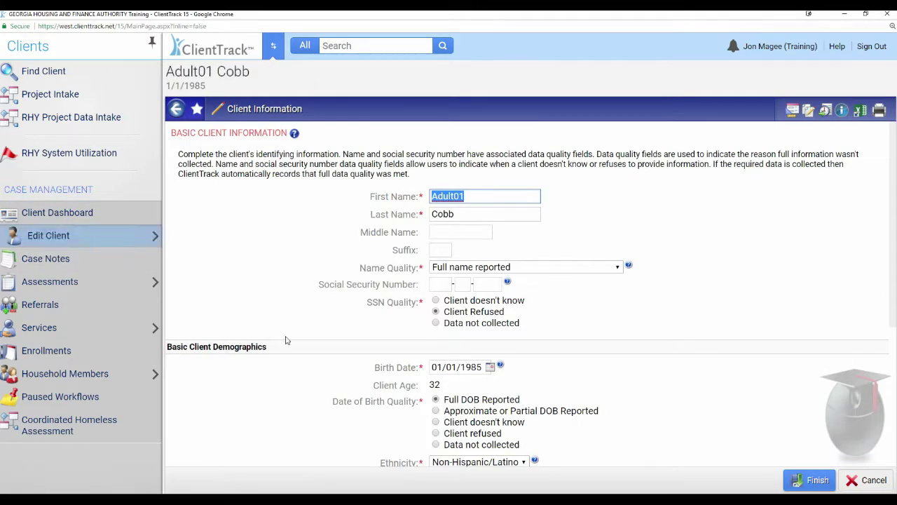
scroll(440, 346, "down", 1)
scroll(531, 362, "down", 1)
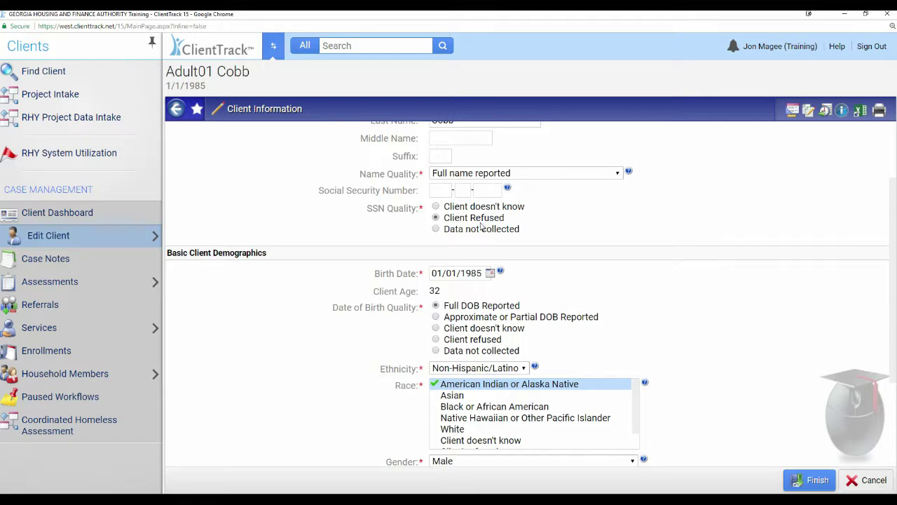
scroll(525, 405, "down", 1)
scroll(736, 437, "down", 1)
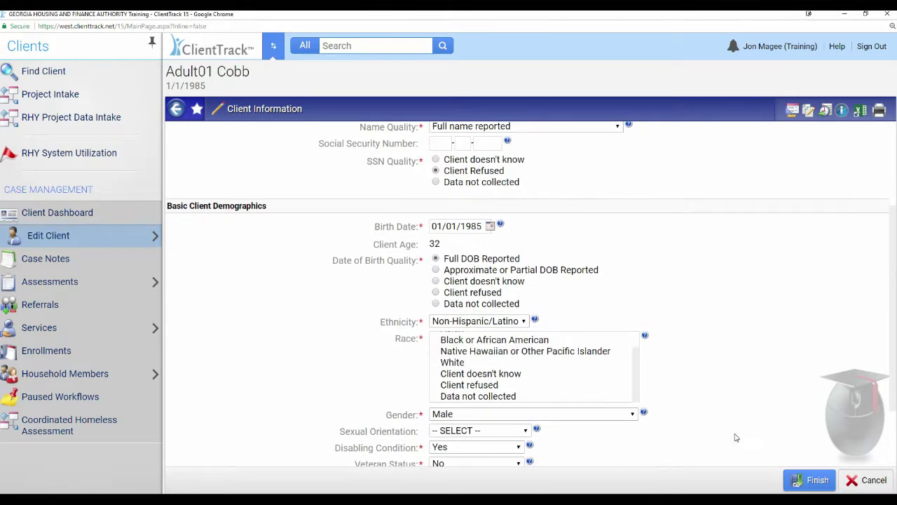
scroll(736, 438, "down", 2)
scroll(593, 377, "up", 1)
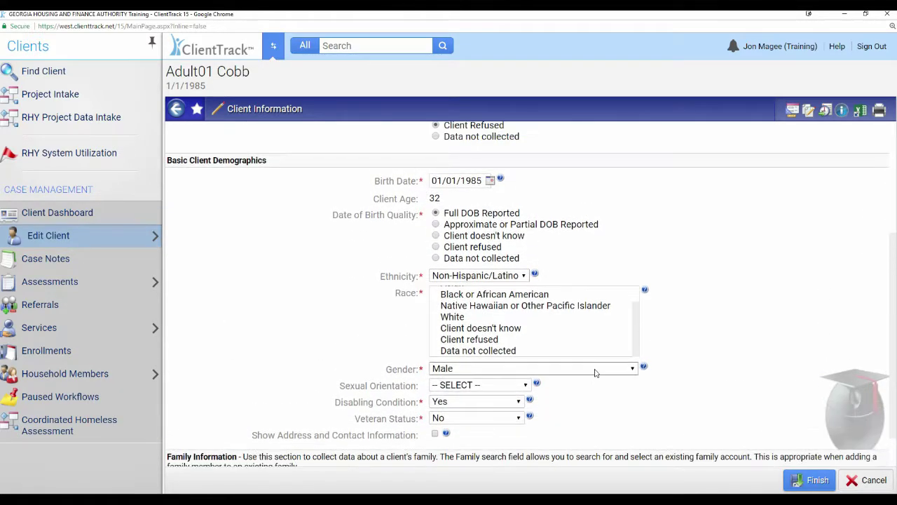
- Show the address and contact information fields in the client's record, review them, and finish the form
left_click(434, 433)
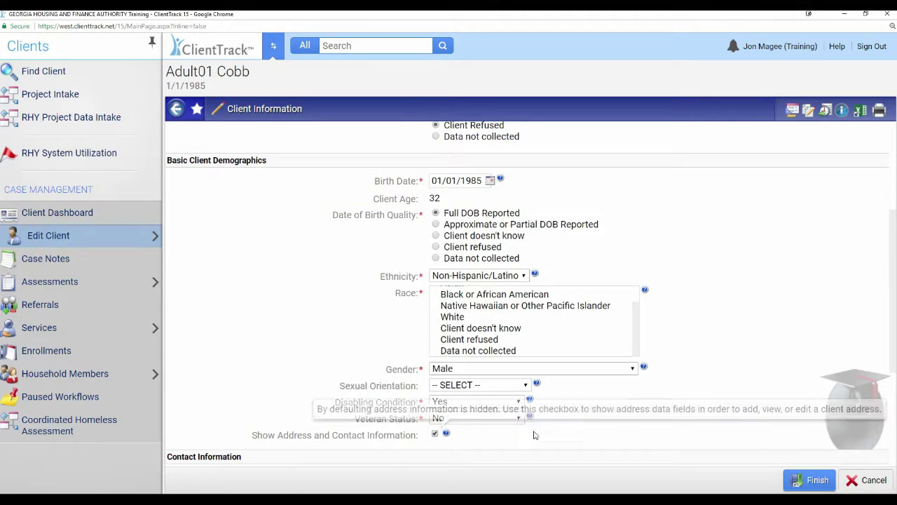
scroll(491, 414, "down", 2)
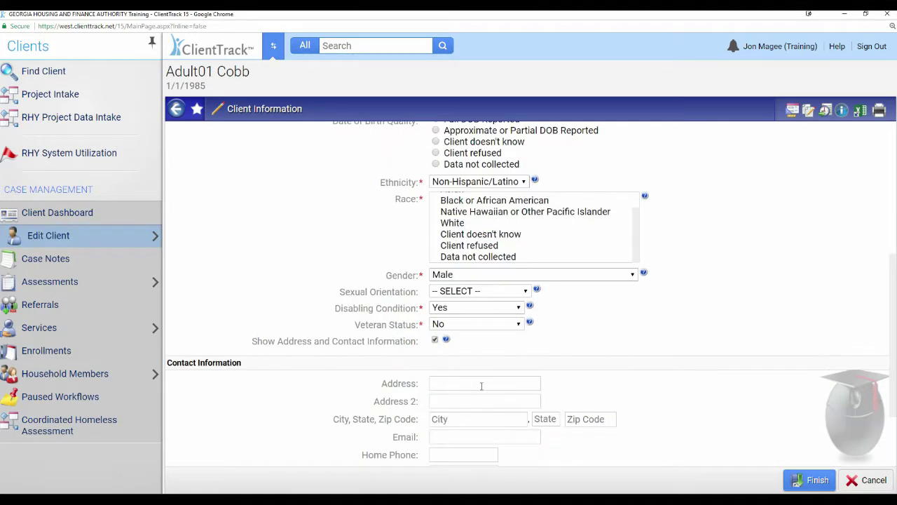
scroll(481, 386, "down", 2)
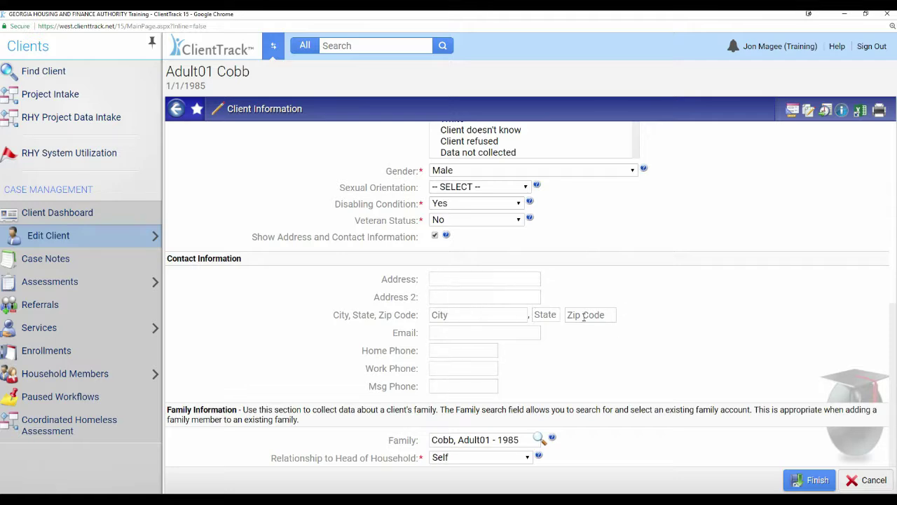
scroll(694, 350, "up", 8)
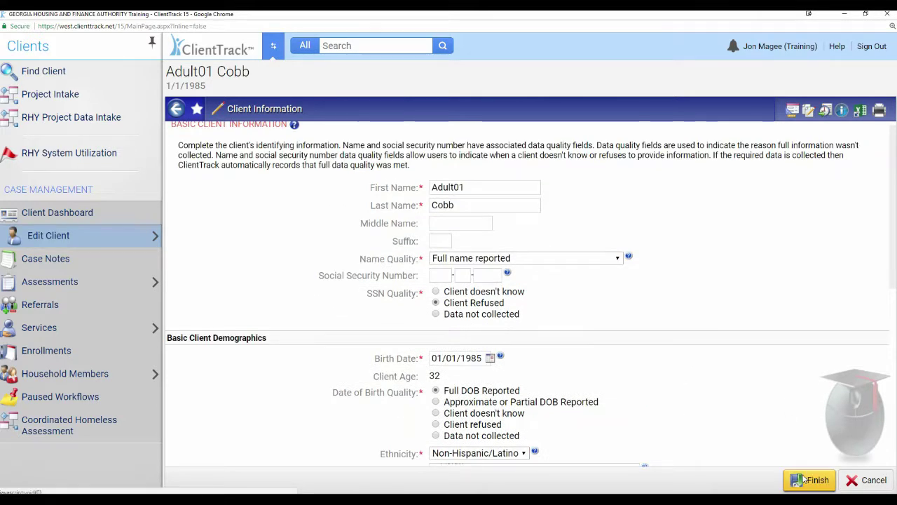
left_click(806, 479)
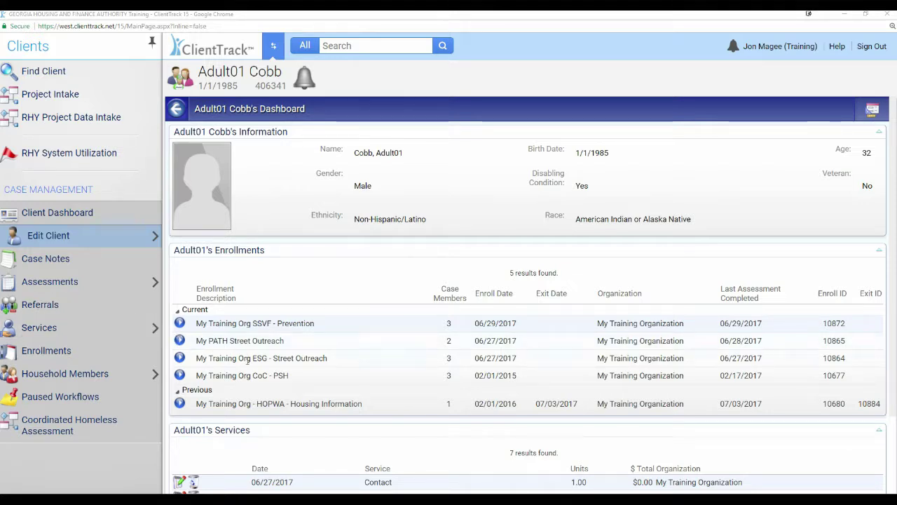
- View the case members of the previous HOPWA - Housing Information enrollment and open the member's enrollment application without saving it
scroll(290, 349, "down", 1)
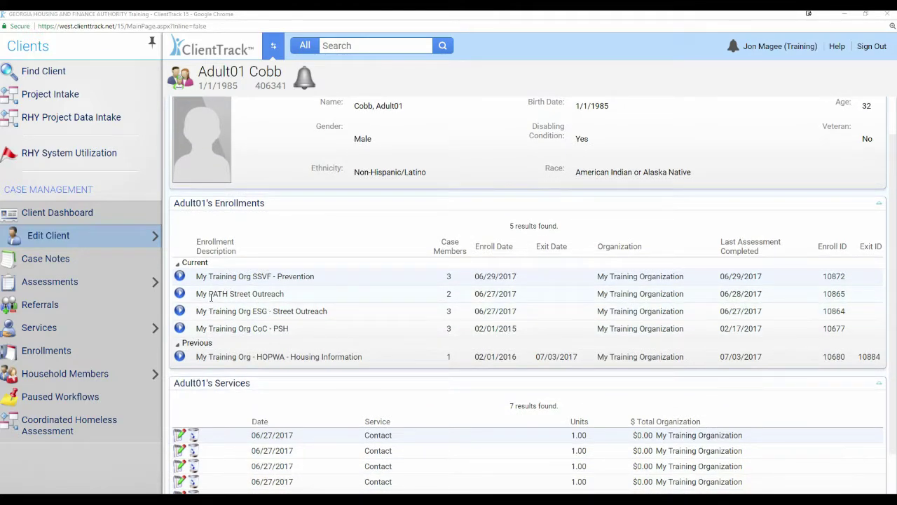
left_click(180, 276)
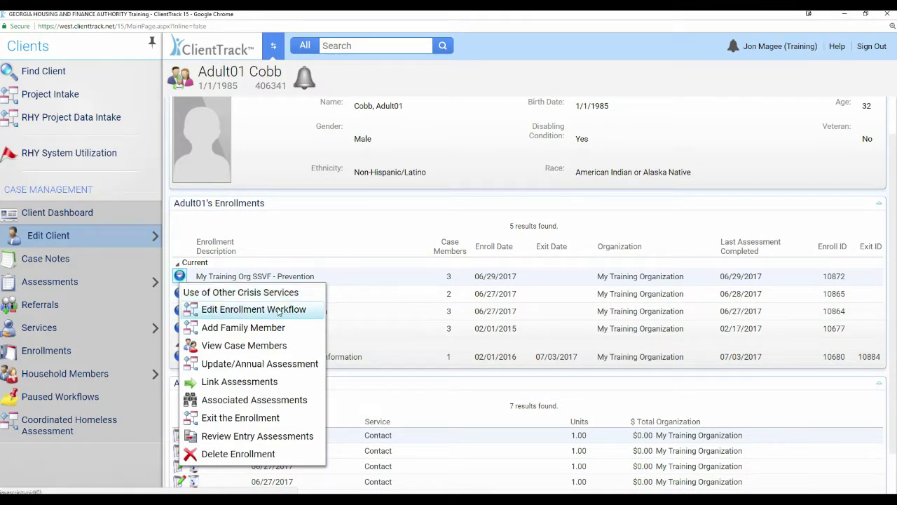
scroll(370, 385, "down", 1)
left_click(180, 309)
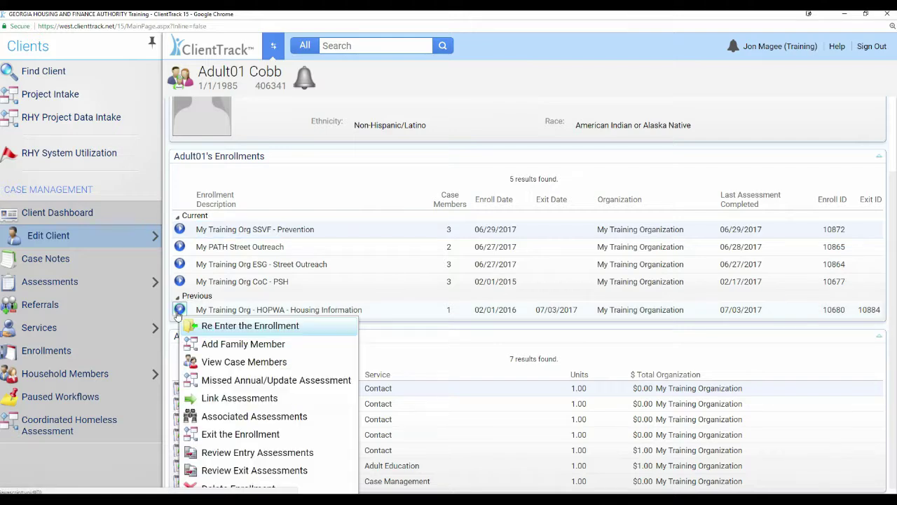
left_click(245, 362)
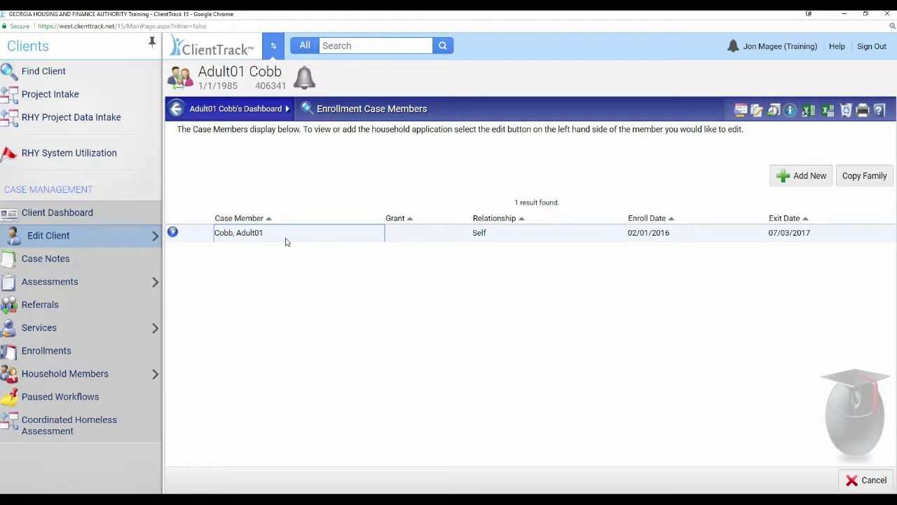
left_click(173, 233)
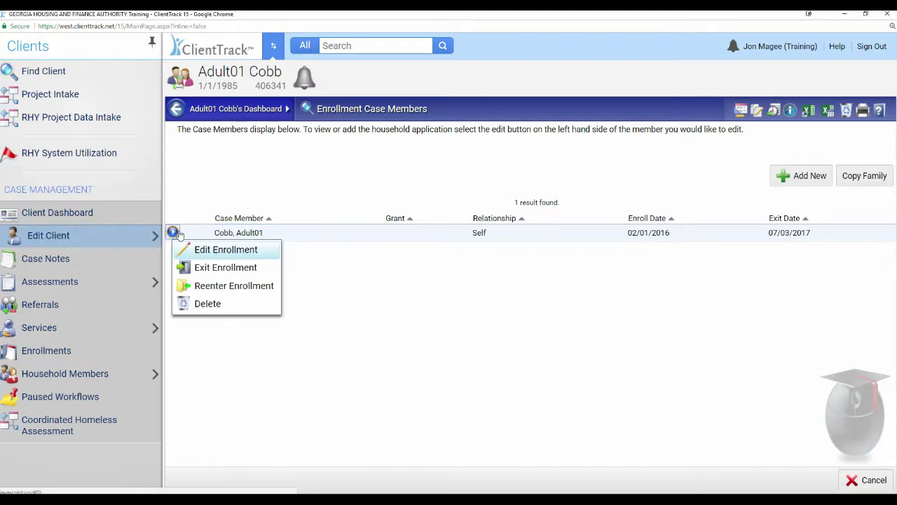
left_click(222, 250)
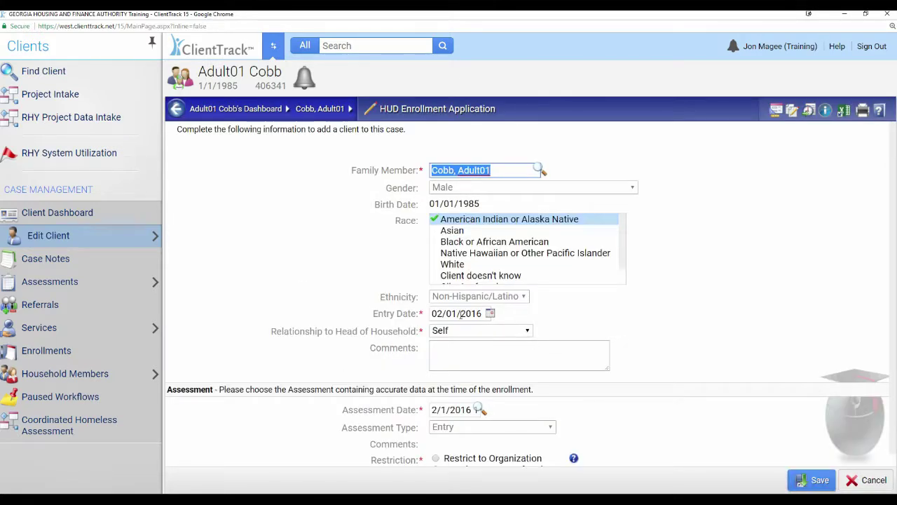
left_click(862, 484)
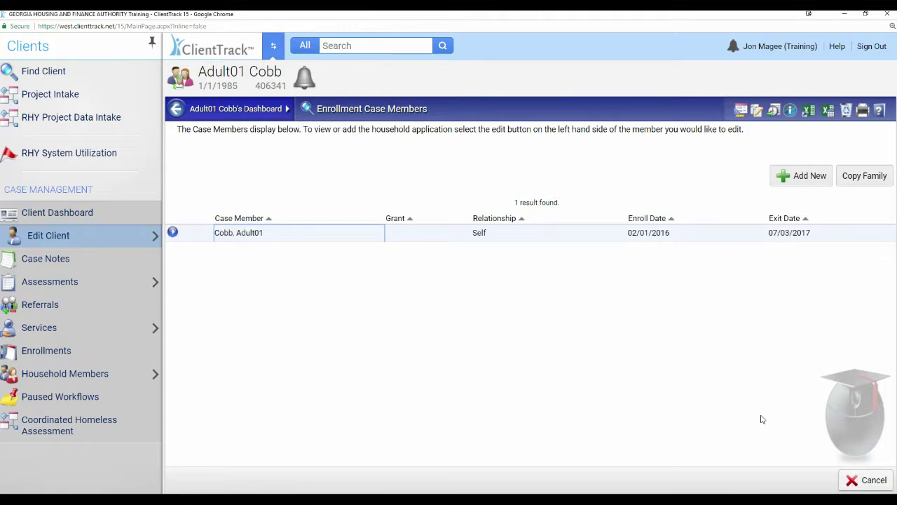
- Start an update/annual assessment for the My Training Org SSVF - Prevention enrollment, keeping the household enrollment details without changes
left_click(94, 217)
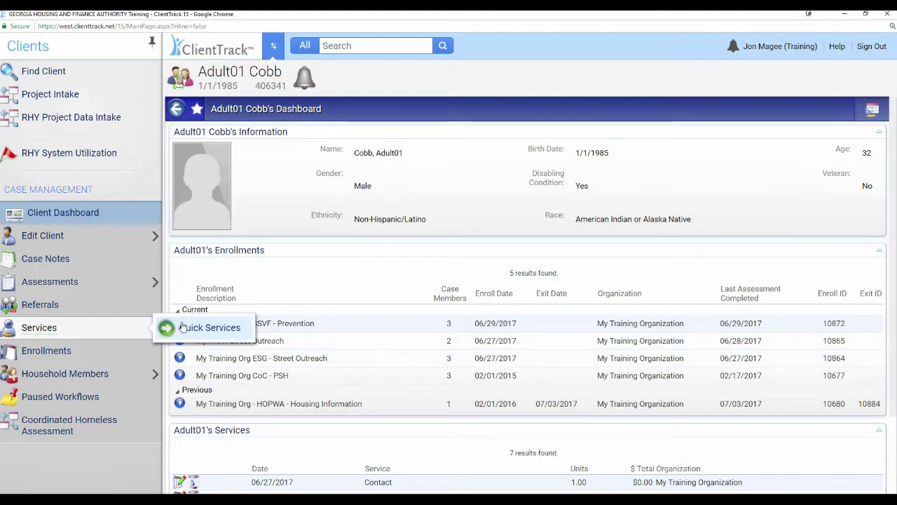
left_click(180, 323)
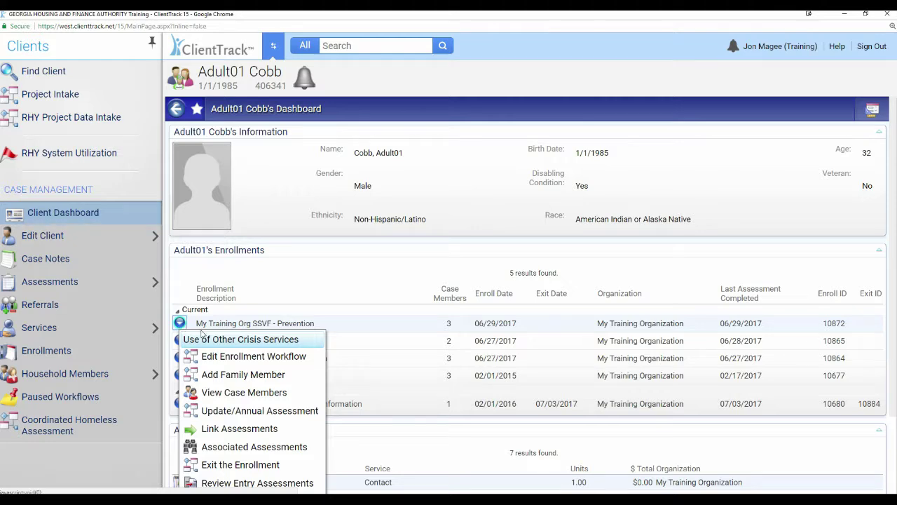
scroll(231, 373, "down", 1)
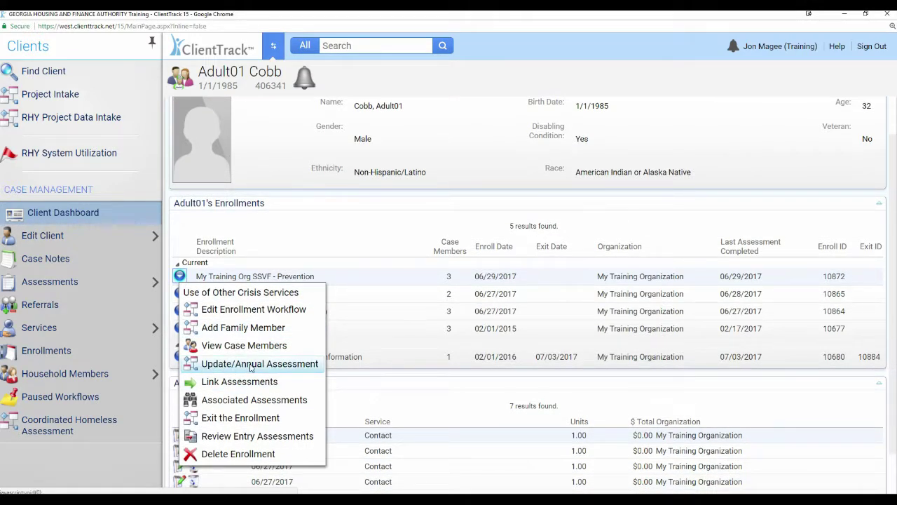
left_click(261, 366)
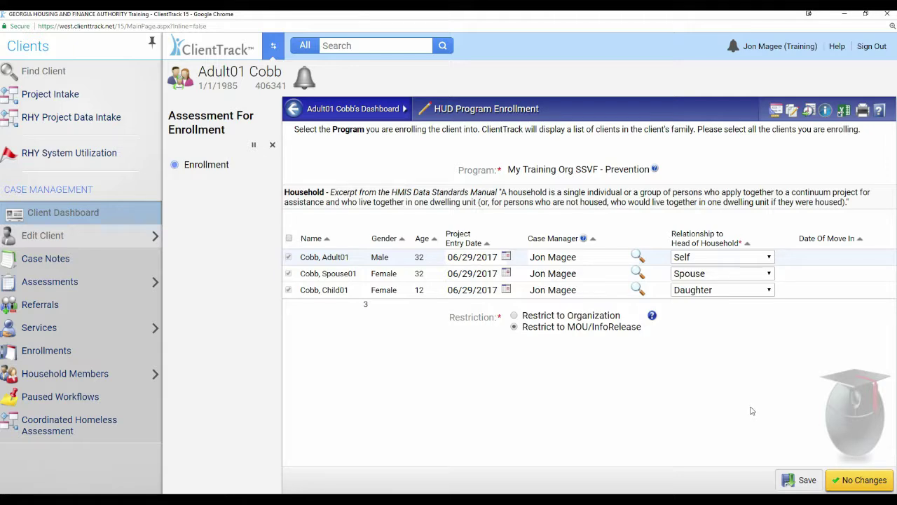
left_click(856, 480)
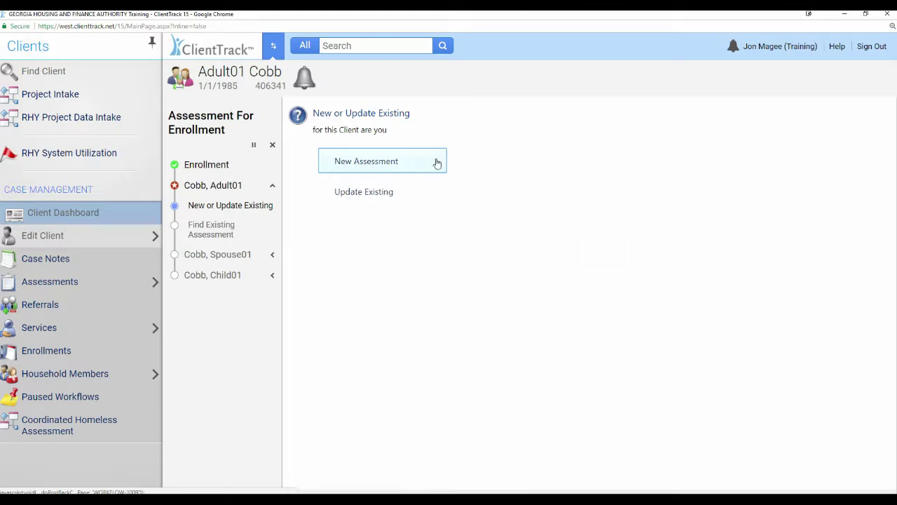
- Choose to update an existing assessment, examine the assessment search form, and cancel the assessment workflow
left_click(368, 197)
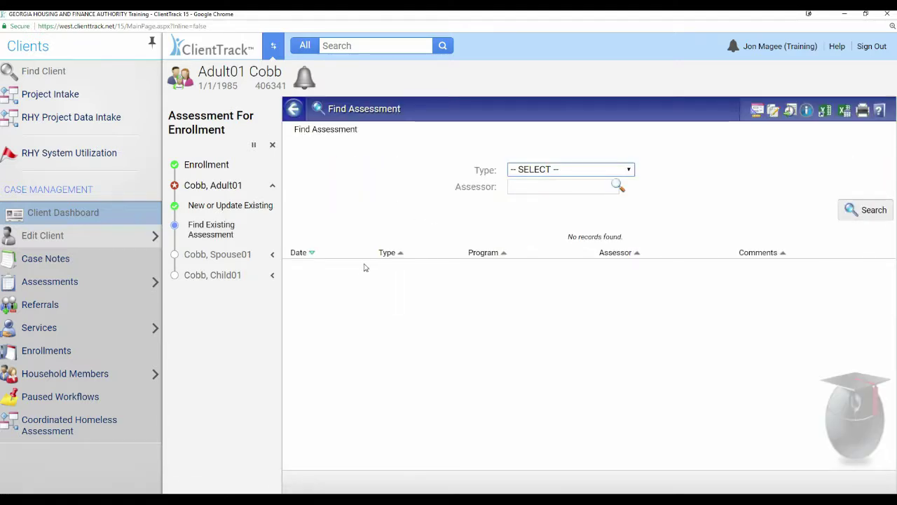
left_click(417, 269)
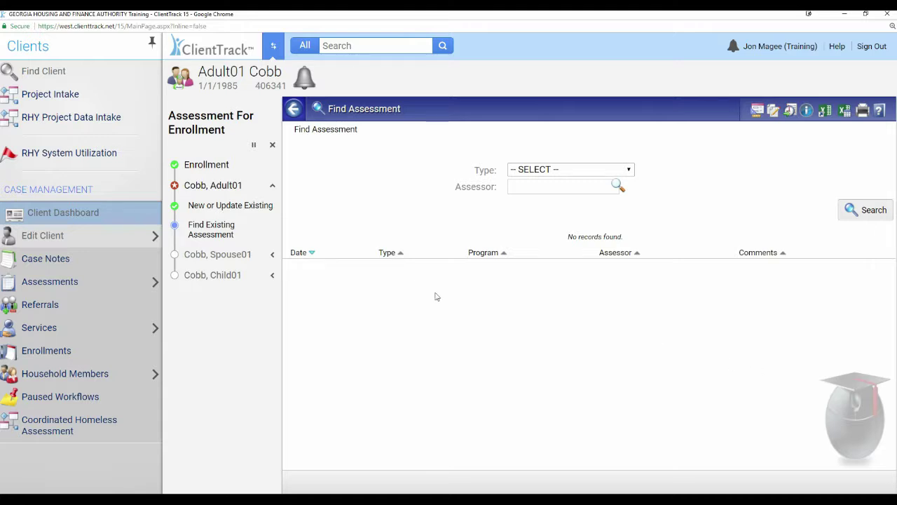
left_click(272, 145)
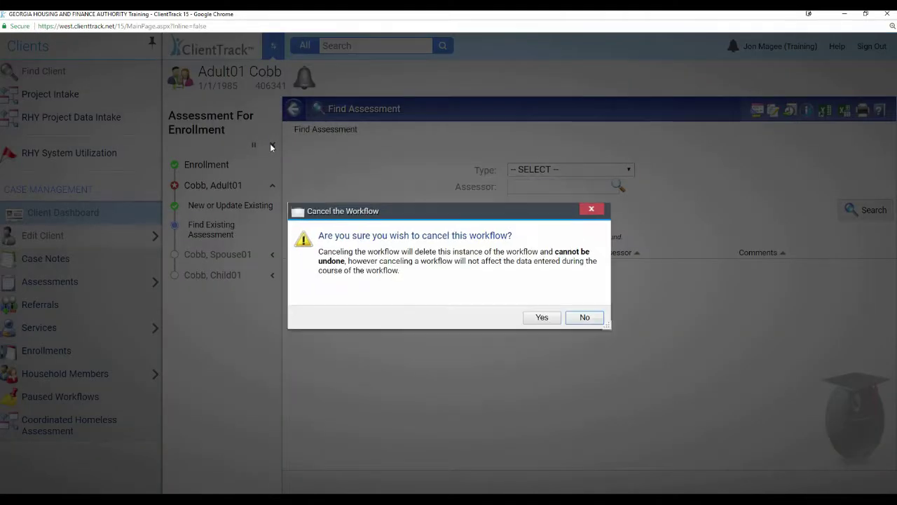
left_click(544, 318)
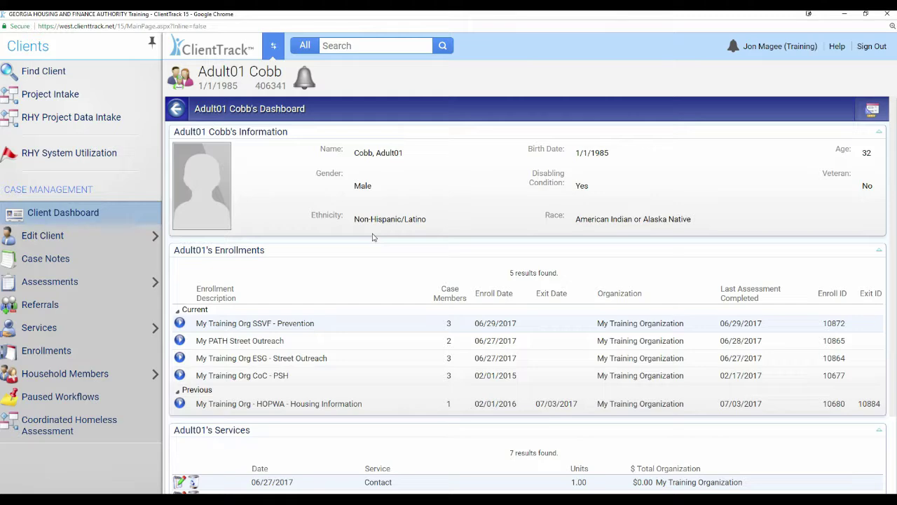
- Delete the My Training Org - HOPWA - Housing Information enrollment from the client's previous enrollments
scroll(319, 347, "down", 1)
scroll(319, 347, "down", 2)
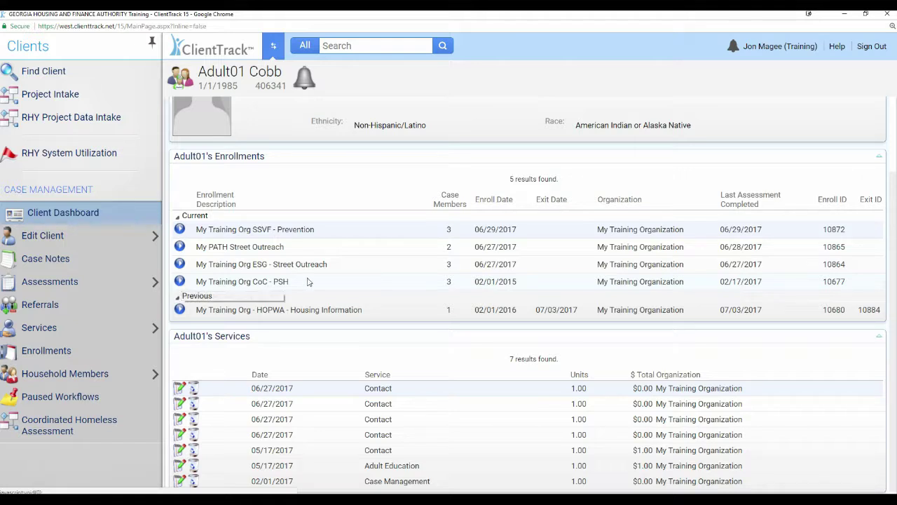
left_click(180, 313)
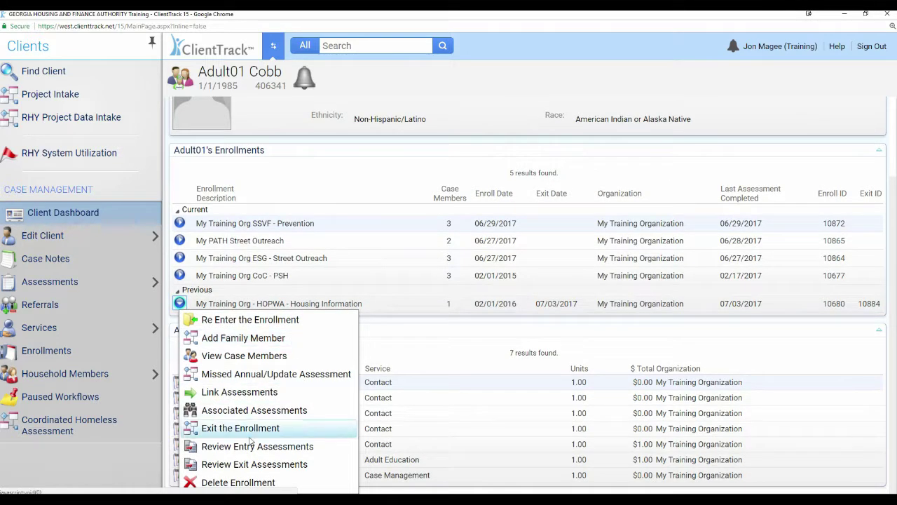
left_click(236, 483)
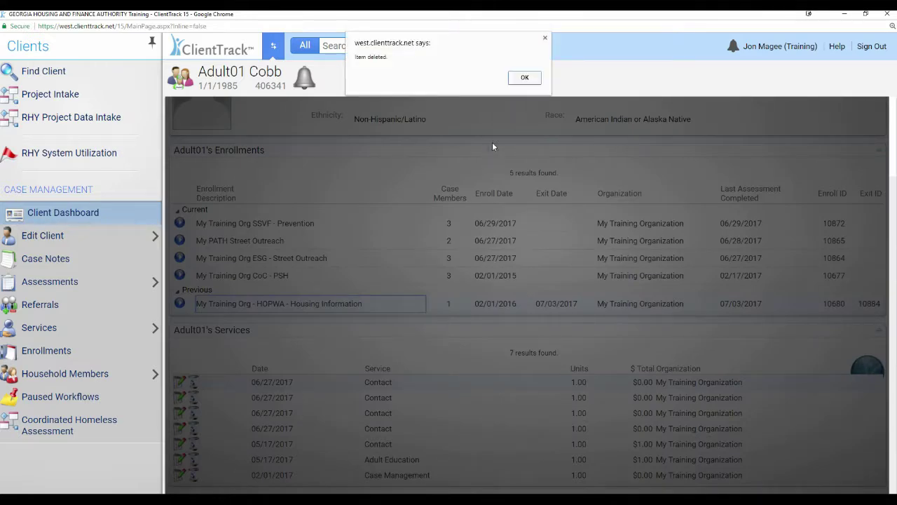
left_click(522, 80)
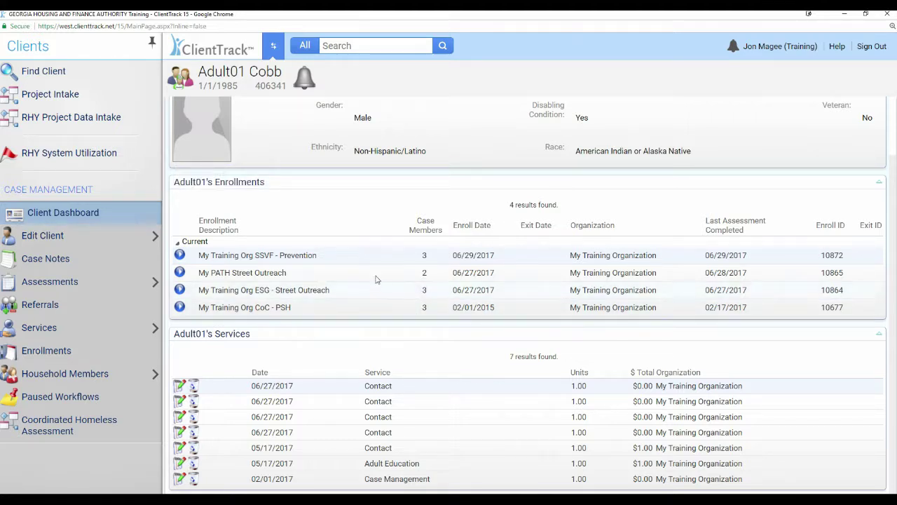
- Delete the client's current My Training Org SSVF - Prevention enrollment
left_click(179, 255)
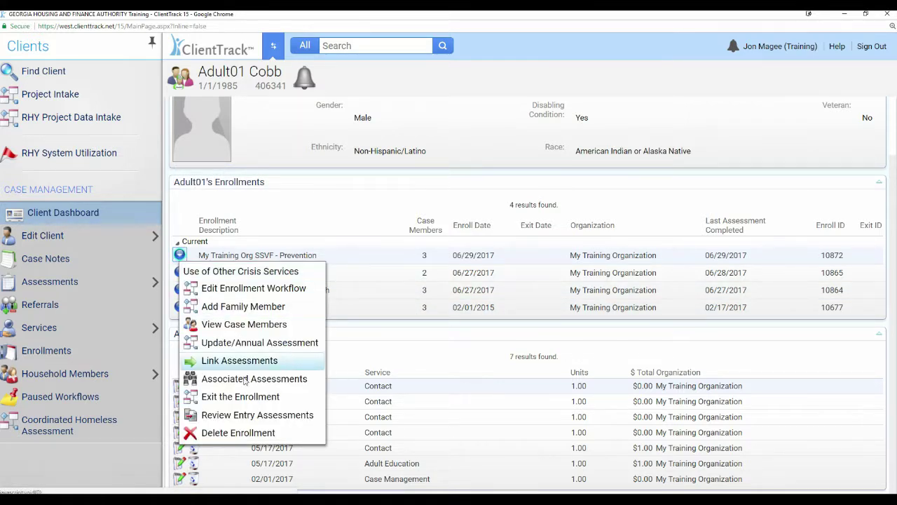
left_click(239, 432)
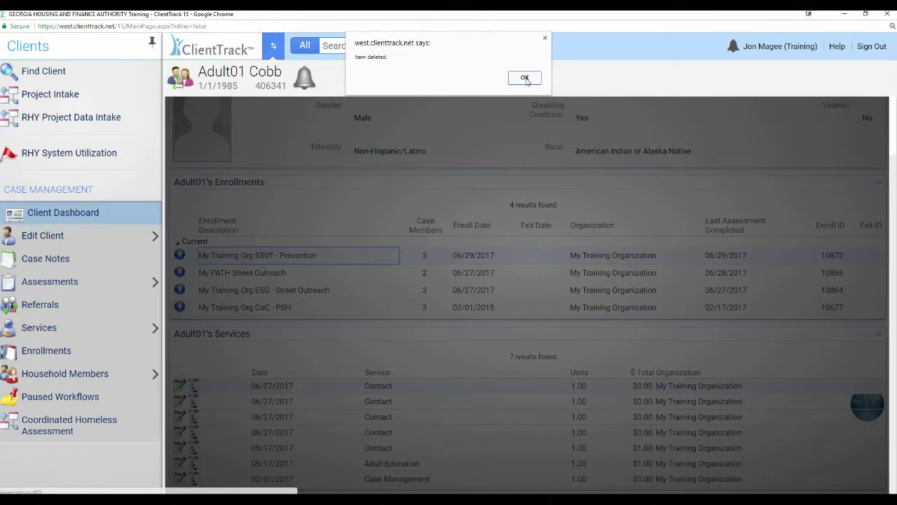
left_click(524, 78)
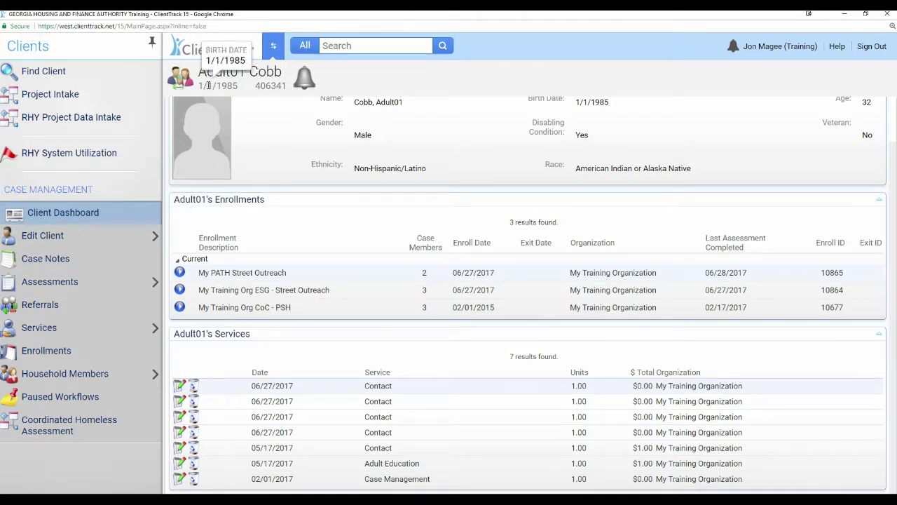
- Switch to the spouse's record and delete the spouse's My Training Org SSVF - Prevention enrollment
left_click(181, 82)
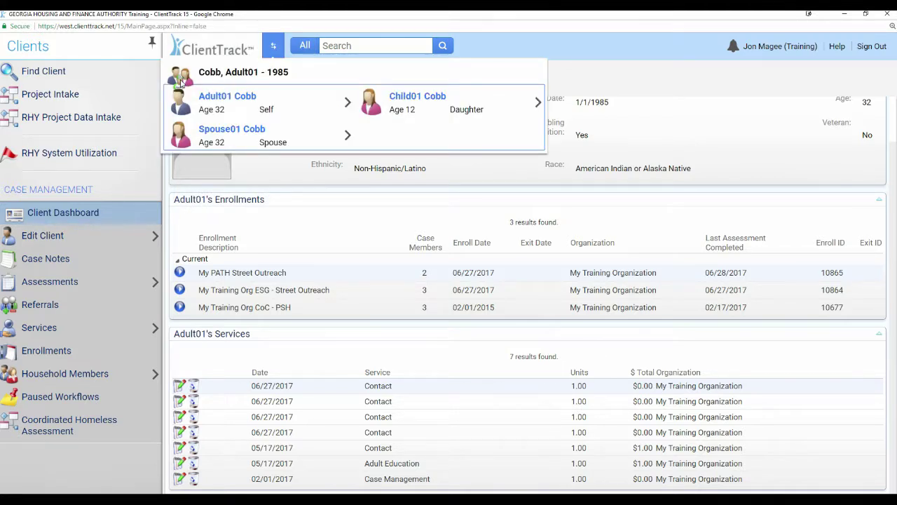
left_click(249, 134)
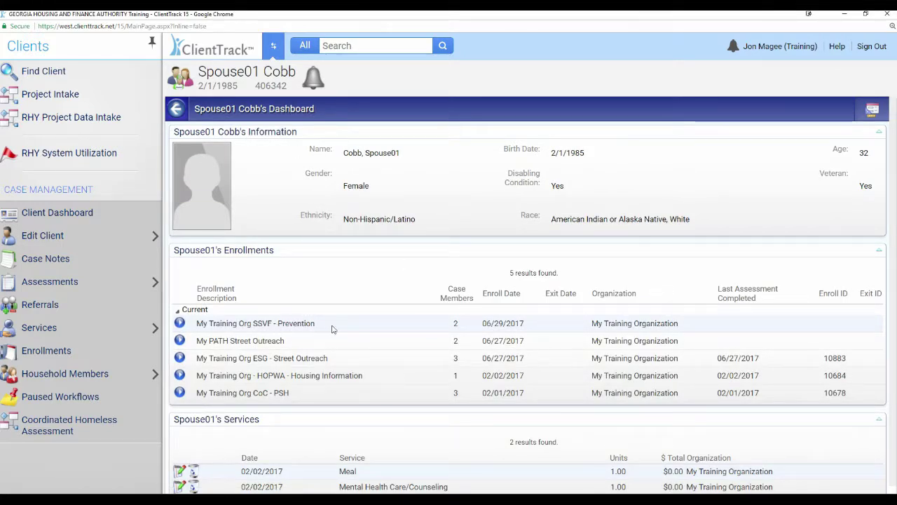
left_click(180, 324)
scroll(252, 448, "down", 1)
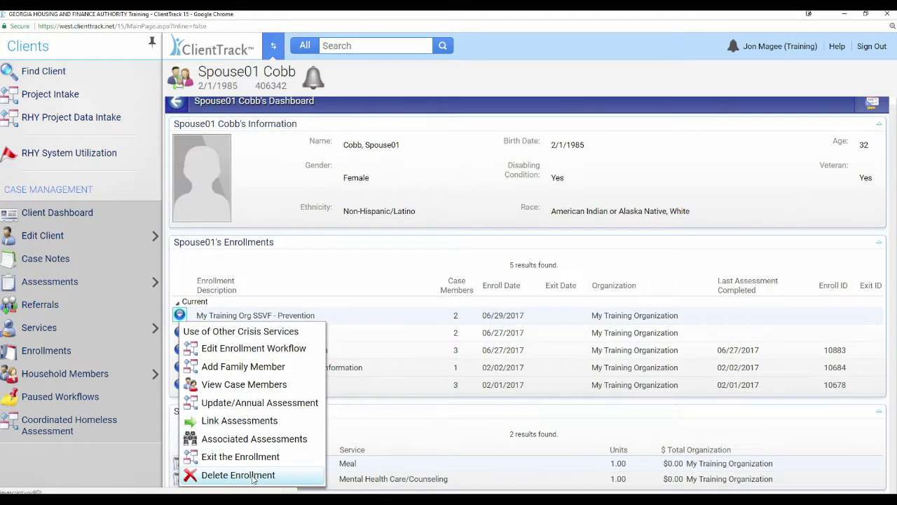
left_click(256, 476)
left_click(525, 77)
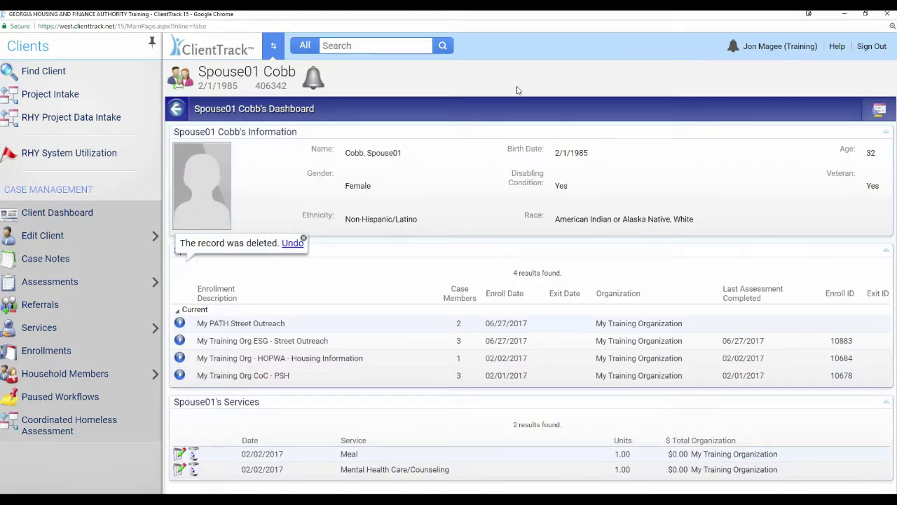
- Switch to the child's record and delete the child's My Training Org SSVF - Prevention enrollment
mouse_move(183, 83)
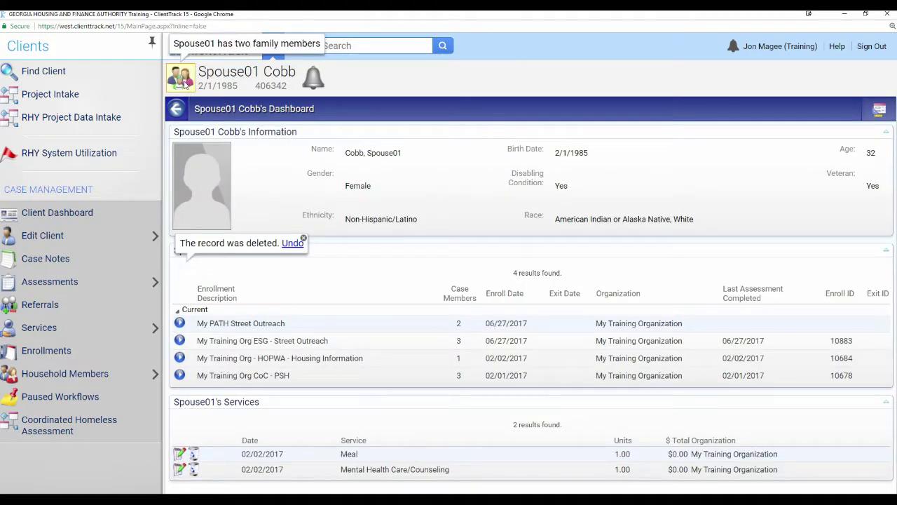
left_click(184, 83)
left_click(421, 96)
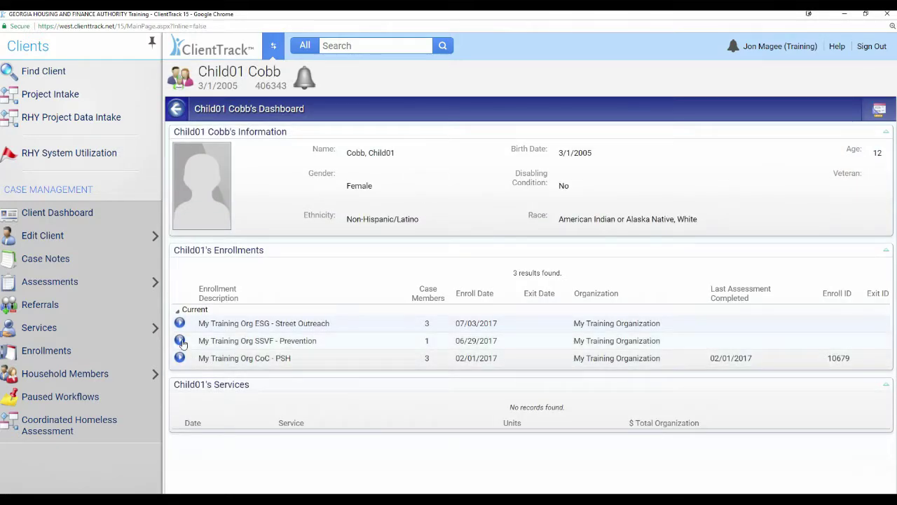
left_click(180, 341)
left_click(235, 483)
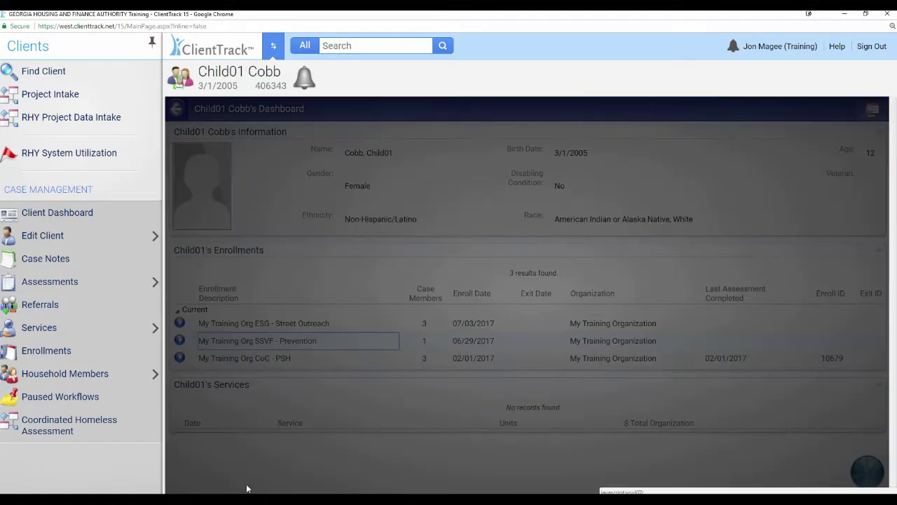
left_click(525, 77)
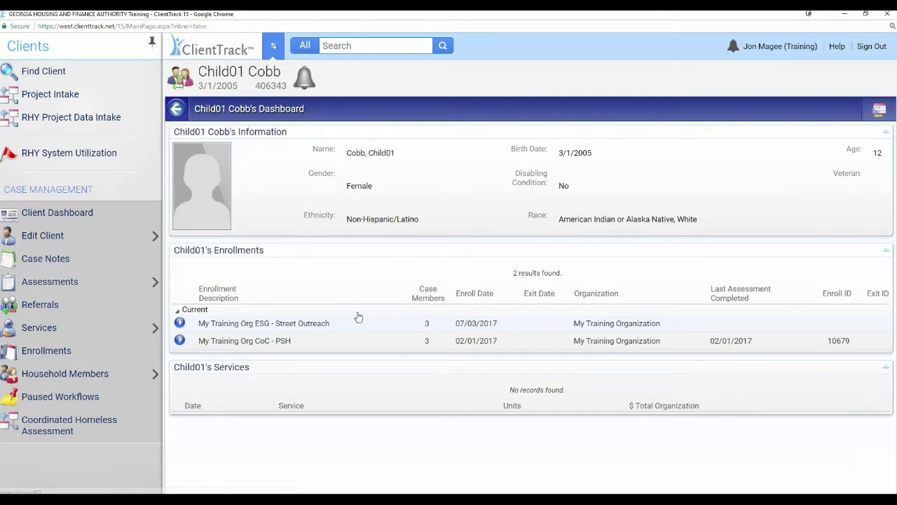
- Restore the child's deleted My Training Org SSVF - Prevention enrollment from the enrollments recycle bin and check it on the dashboard
left_click(61, 354)
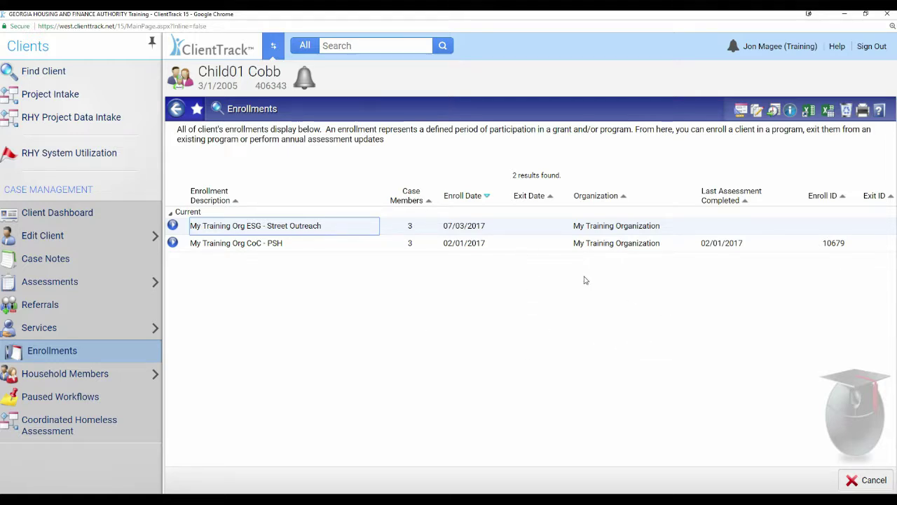
left_click(847, 114)
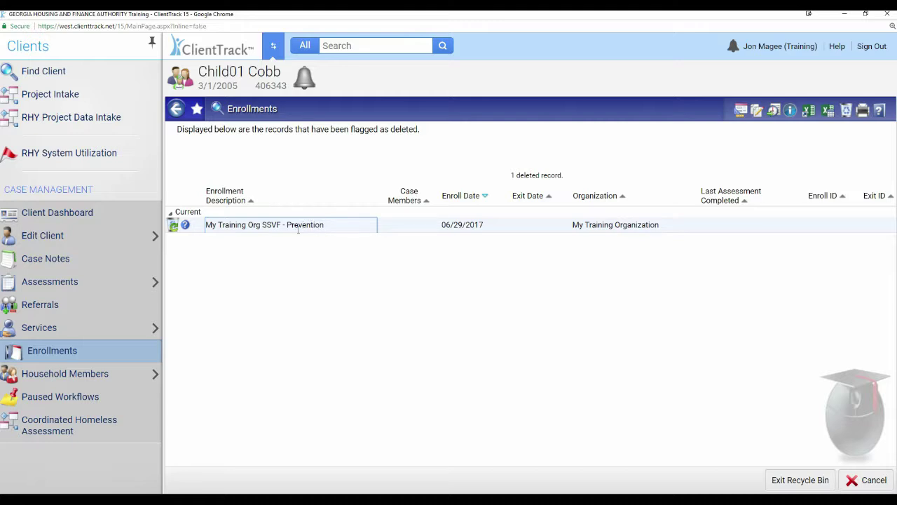
mouse_move(186, 225)
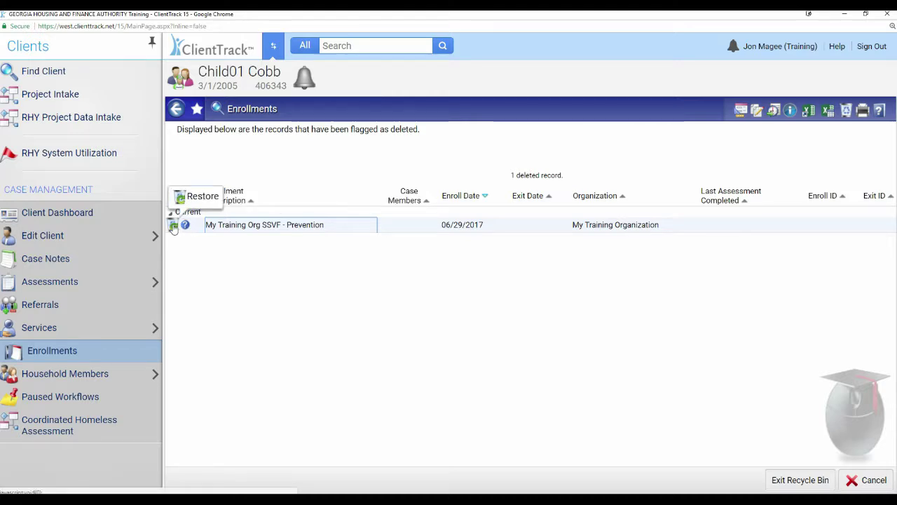
left_click(173, 225)
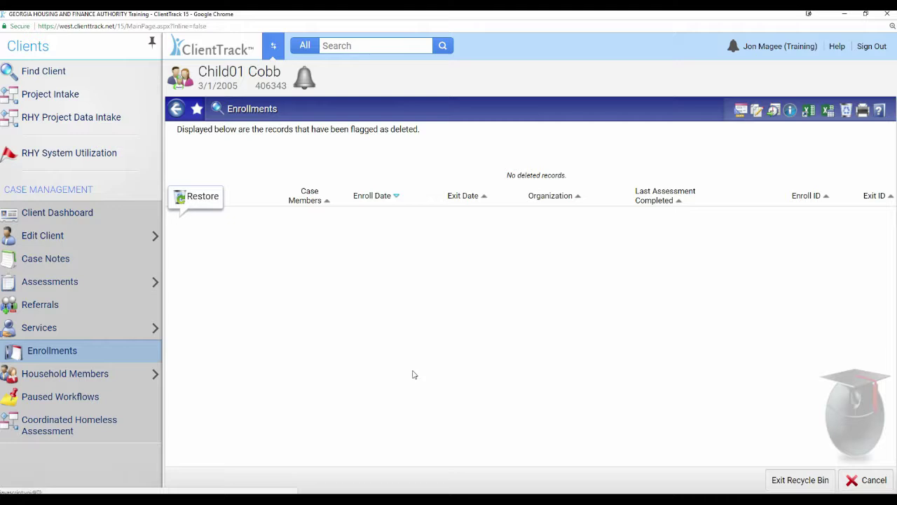
left_click(94, 217)
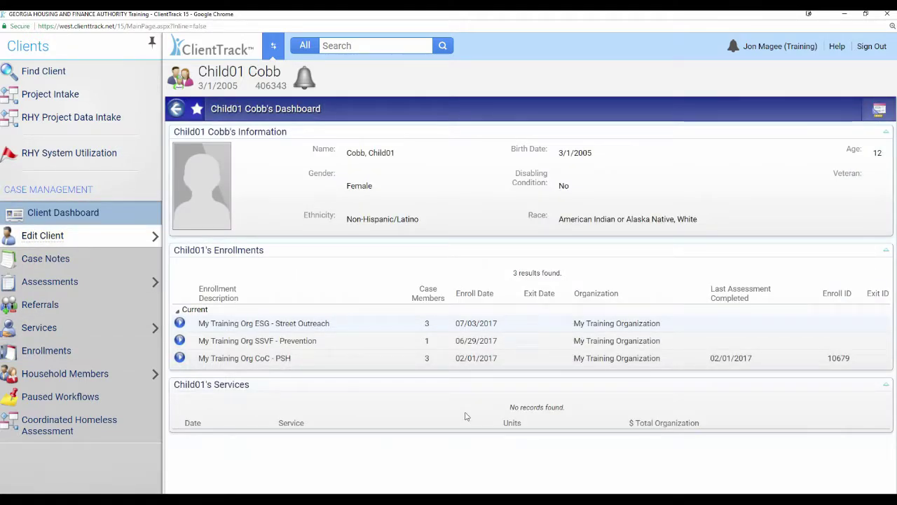
left_click_drag(321, 341, 258, 341)
left_click(435, 343)
left_click(337, 344)
left_click_drag(313, 342, 280, 342)
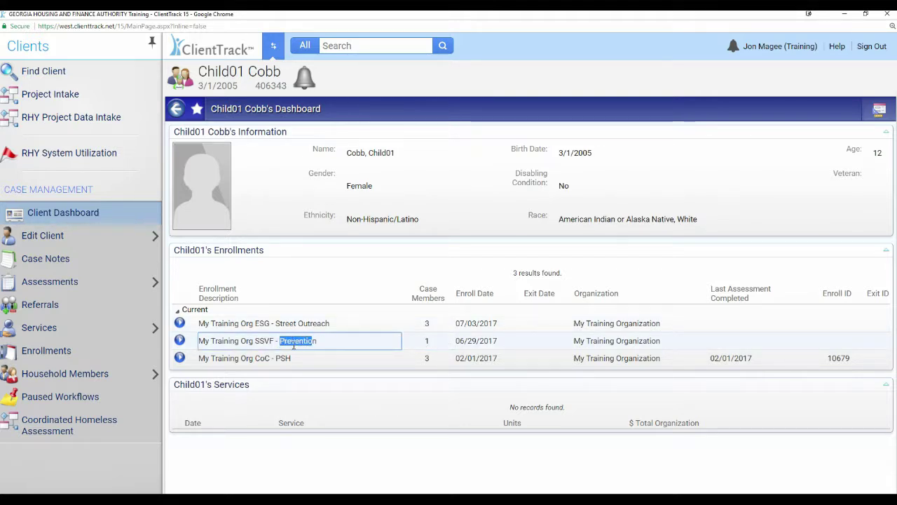
- Show the services of the child and of the adult client, and view the adult's first-listed 06/27/2017 Contact service without saving
left_click(78, 329)
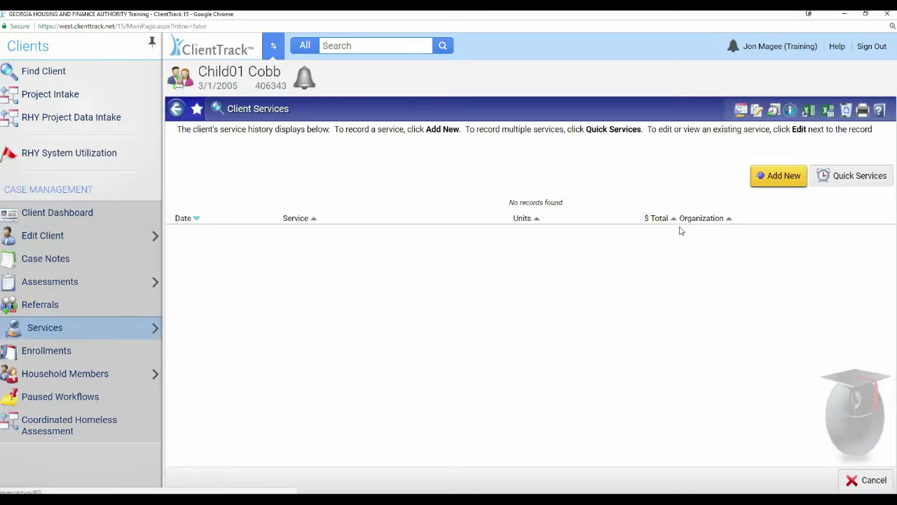
left_click(180, 76)
left_click(235, 98)
left_click(106, 326)
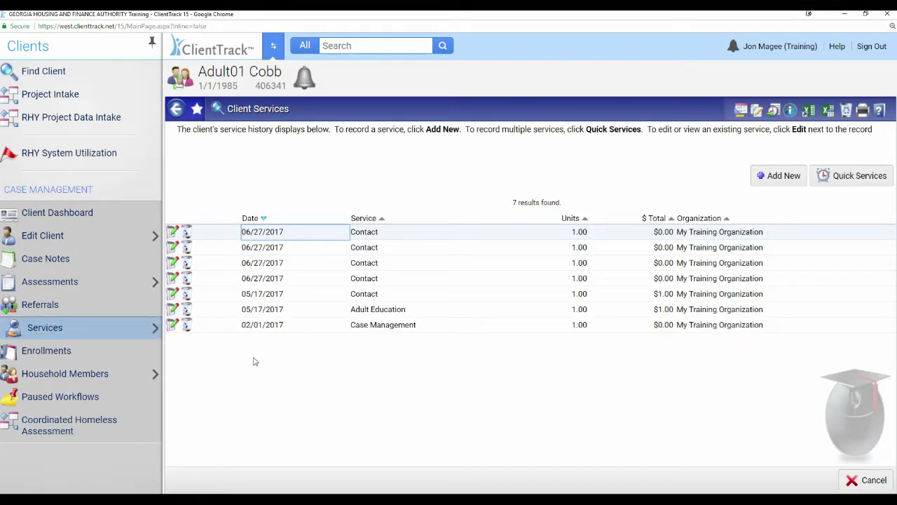
left_click(172, 234)
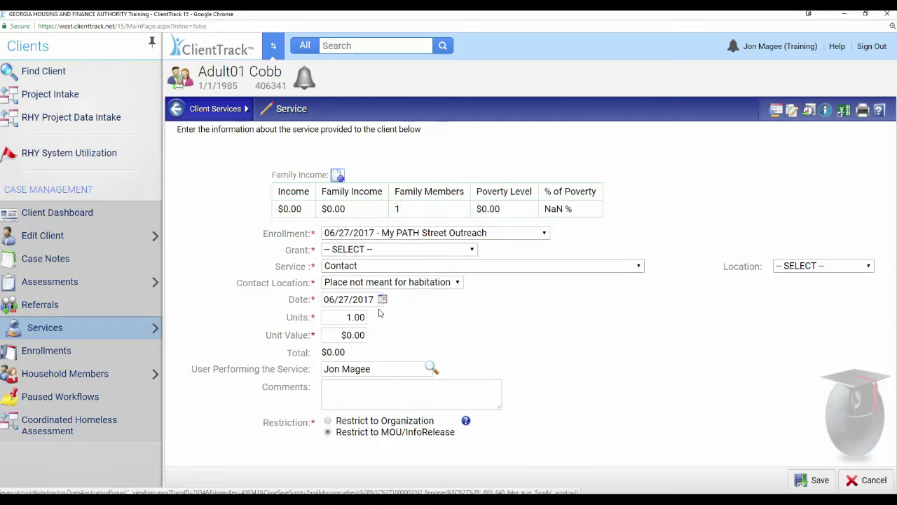
left_click(869, 481)
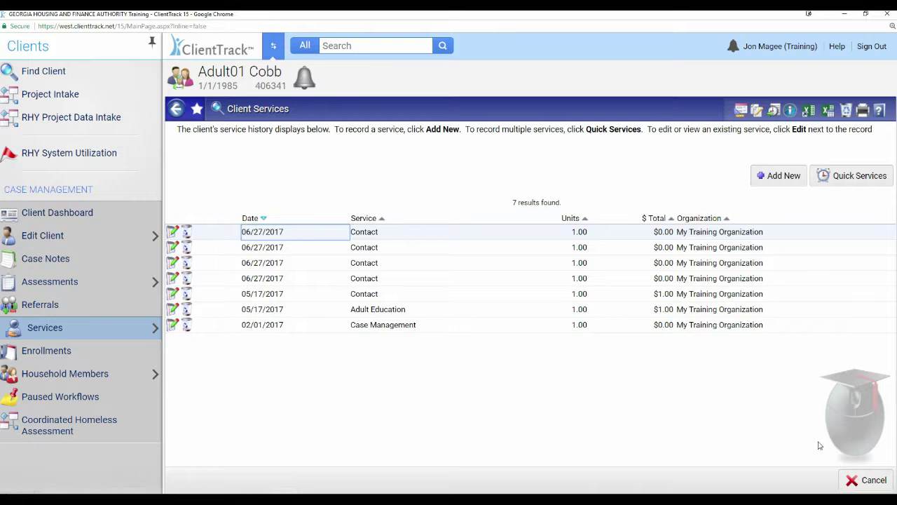
- Delete the first 06/27/2017 Contact service from the adult client's service history
left_click(187, 234)
left_click(486, 91)
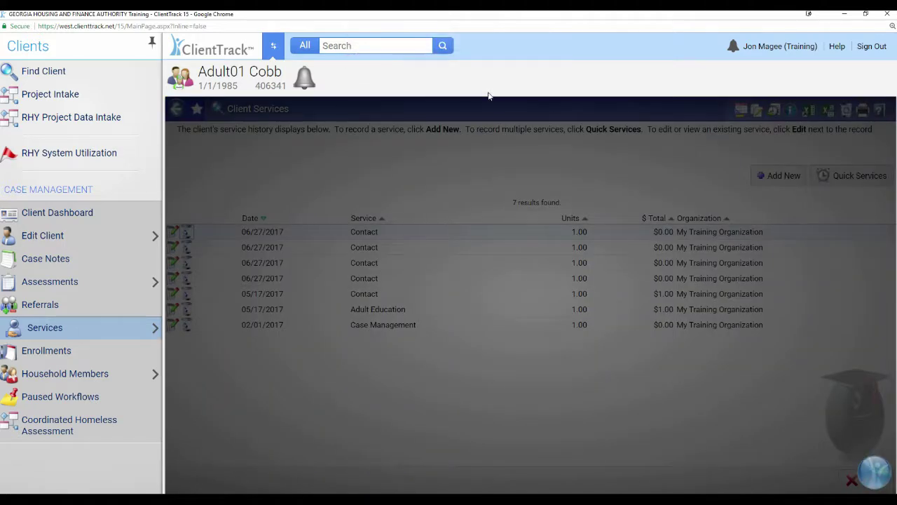
left_click(524, 78)
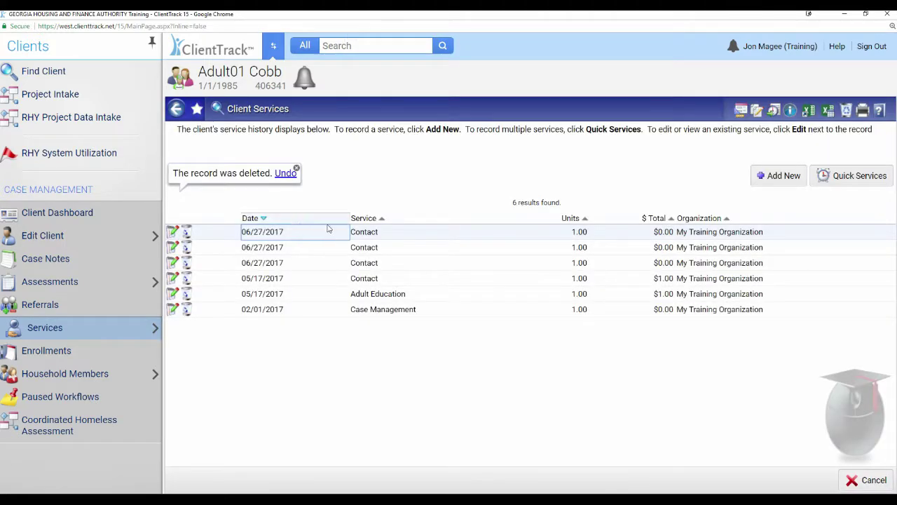
- Restore the deleted 06/27/2017 Contact service from the services recycle bin and return to the service history
left_click(846, 111)
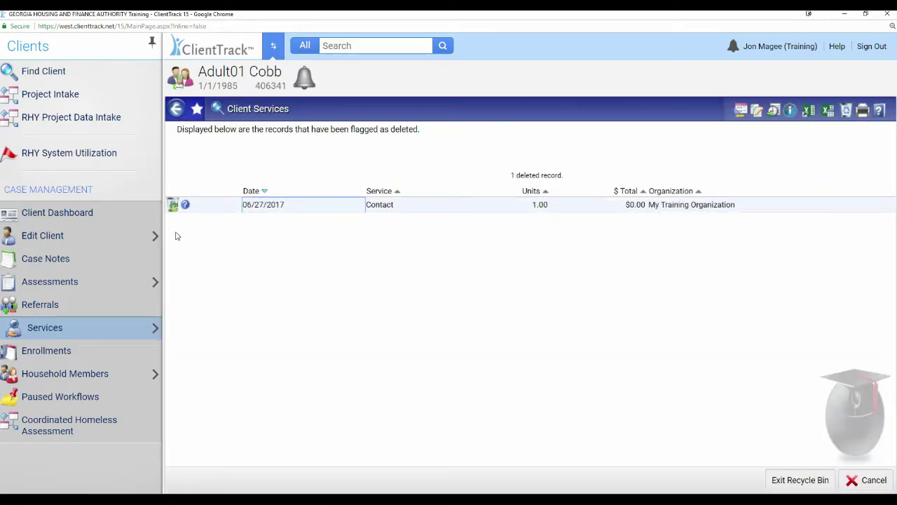
left_click(174, 205)
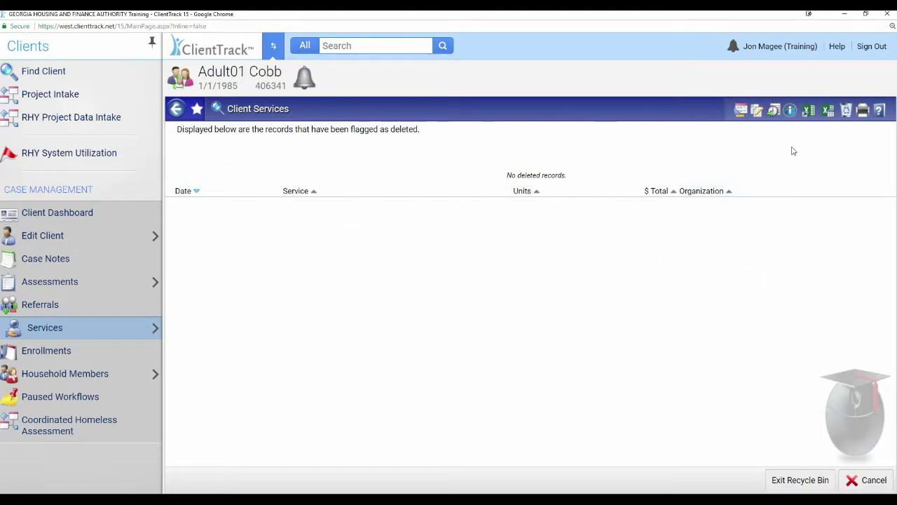
left_click(799, 481)
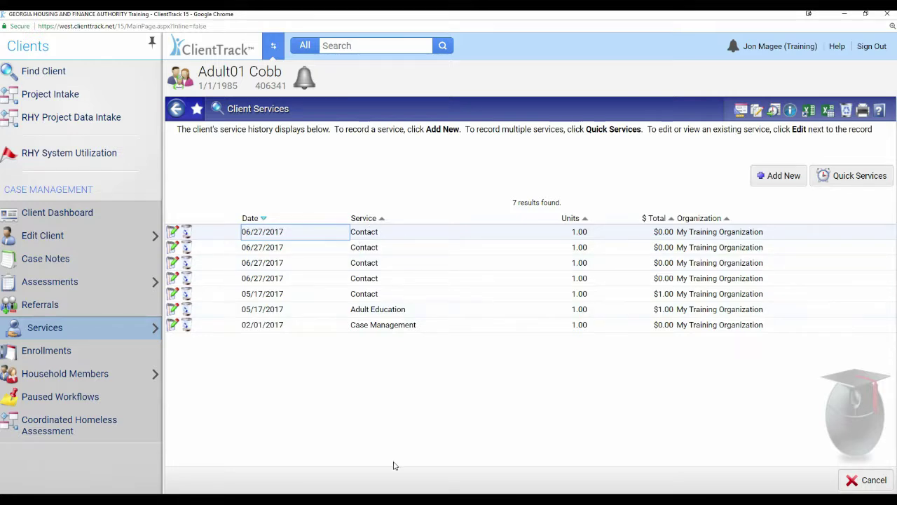
- Edit the adult client's 07/03/2017 case note so both its Regarding title and its note text read Test, and save it
left_click(60, 259)
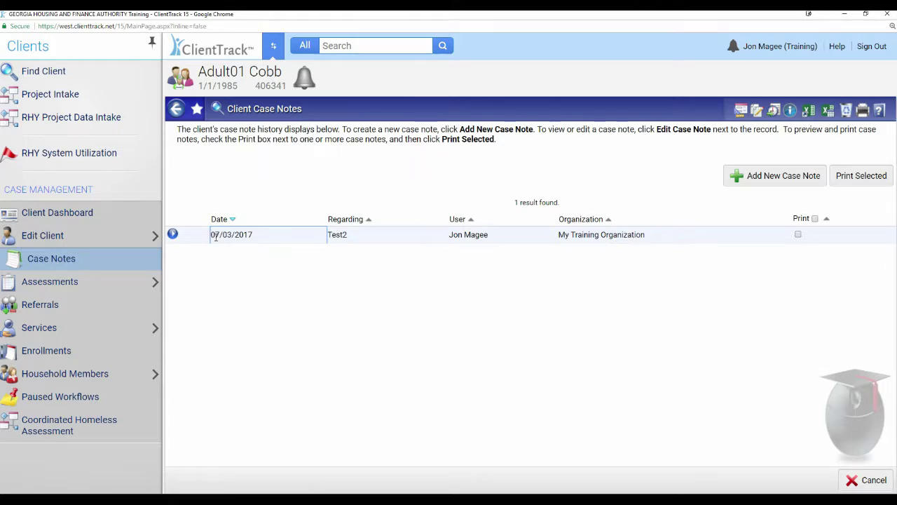
left_click(172, 234)
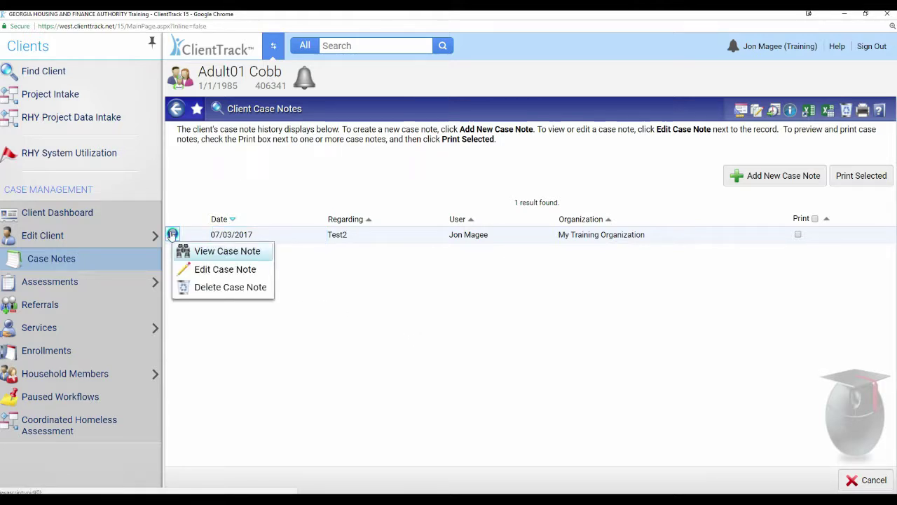
left_click(200, 272)
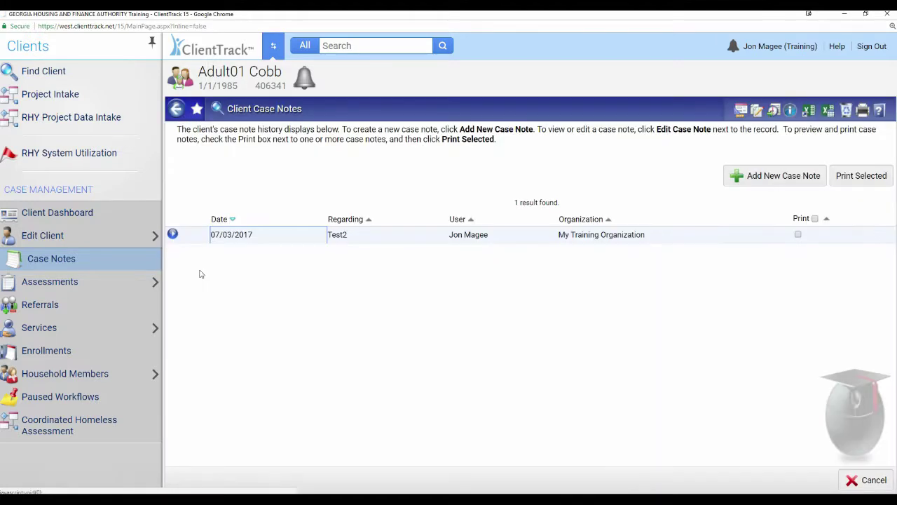
left_click(459, 211)
left_click(469, 206)
key("BackSpace")
left_click(202, 303)
key("BackSpace")
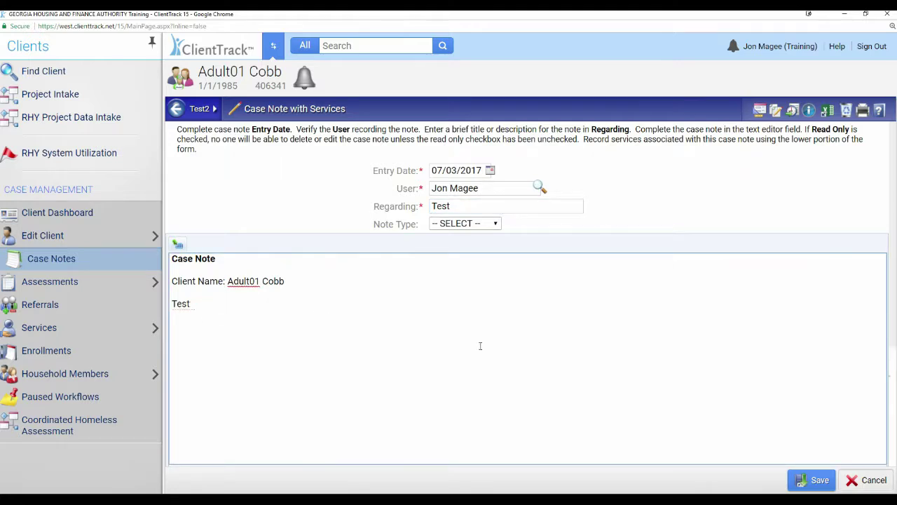
left_click(817, 481)
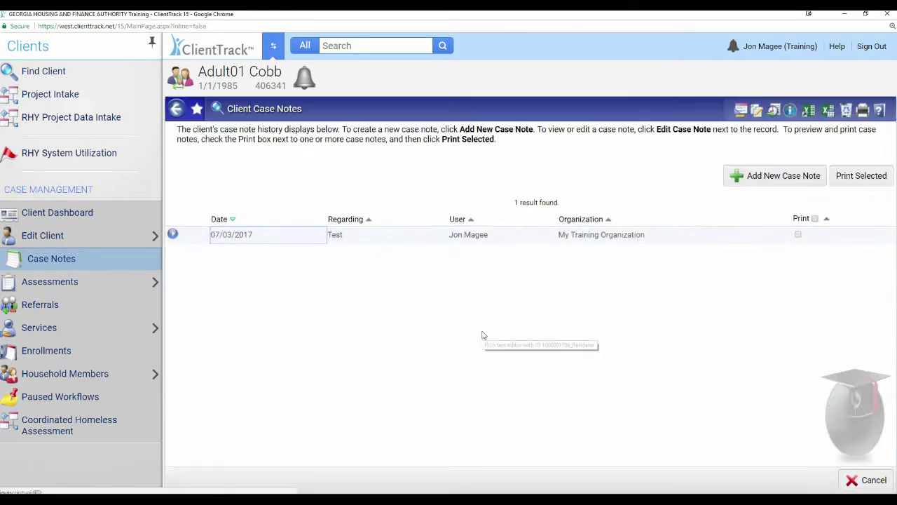
- Delete the 07/03/2017 Test case note from the adult client's case note history
left_click(173, 234)
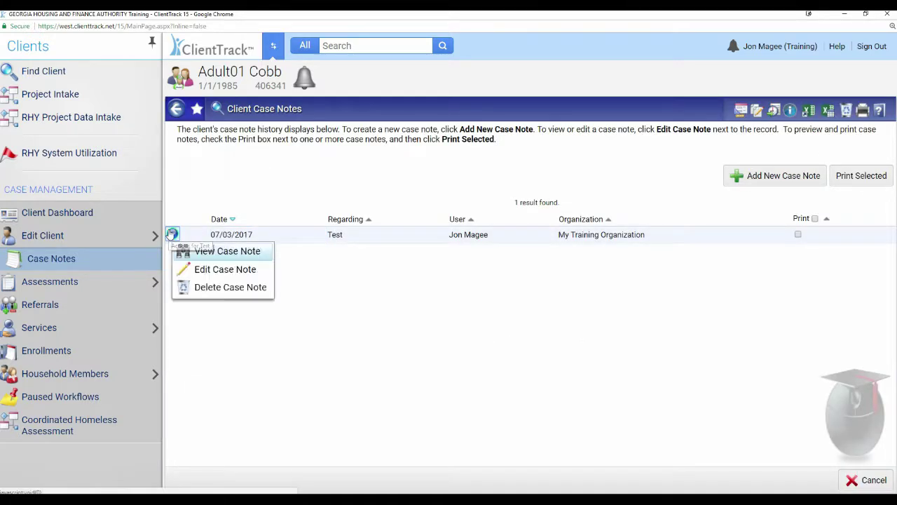
left_click(217, 288)
left_click(480, 80)
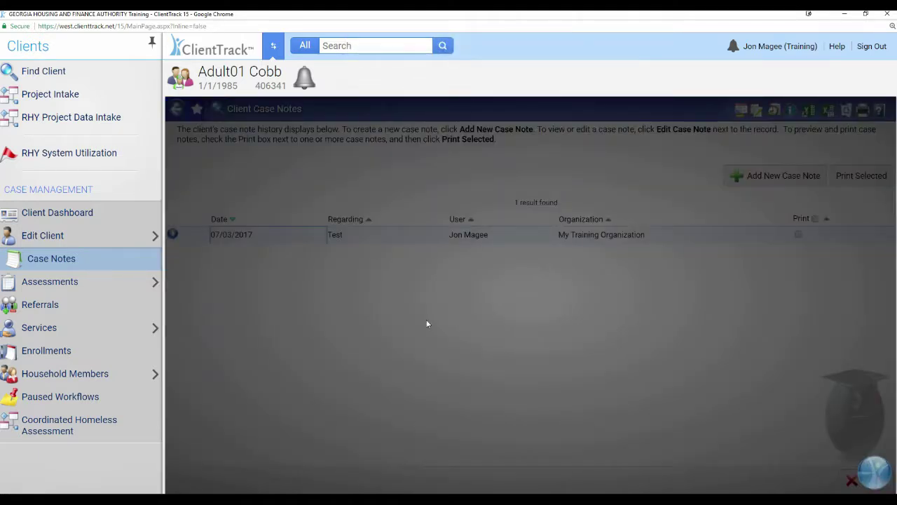
left_click(520, 79)
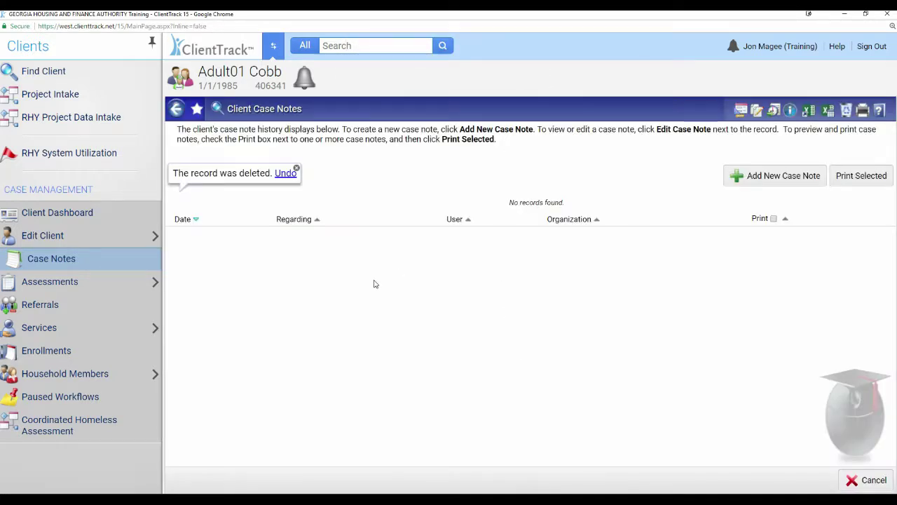
- Restore the deleted 07/03/2017 Test case note from the case notes recycle bin and return to the case note history
left_click(848, 111)
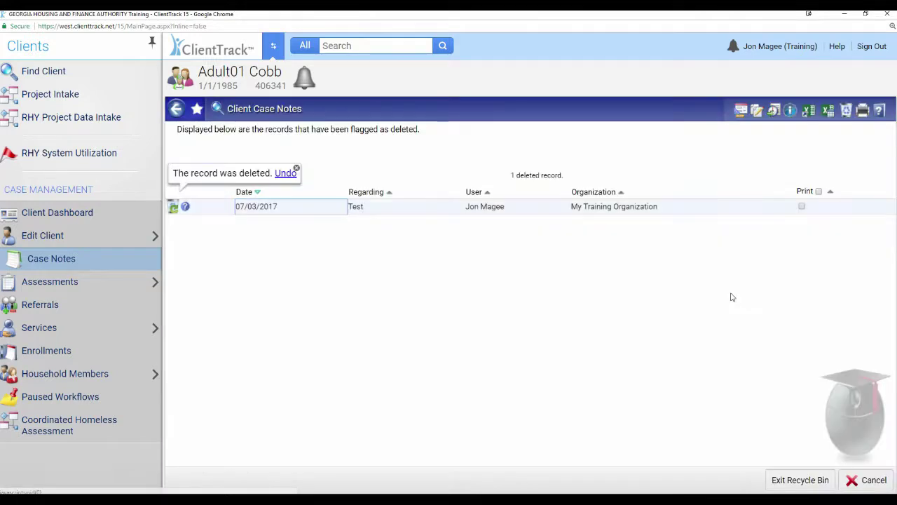
left_click(171, 207)
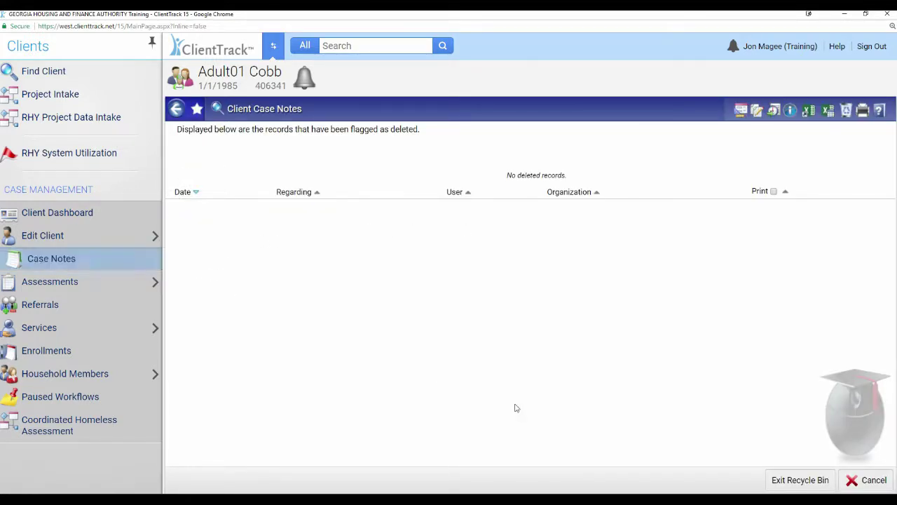
left_click(791, 481)
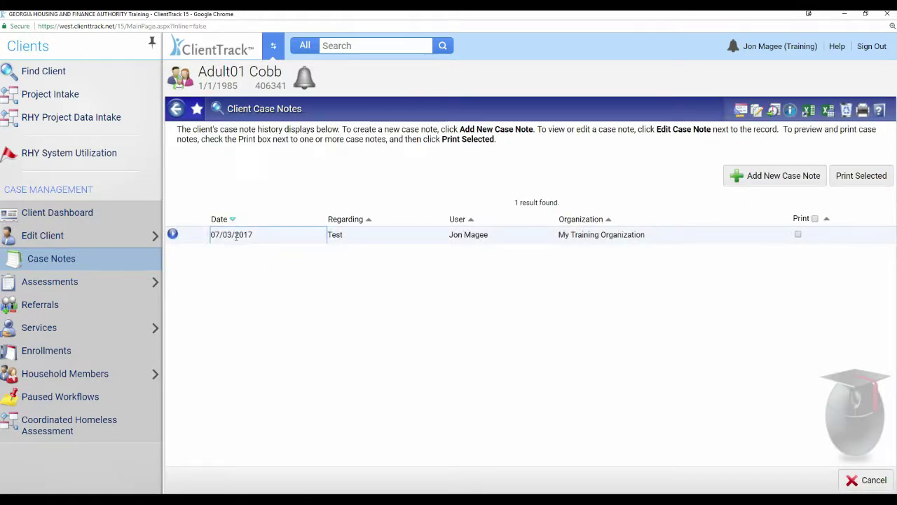